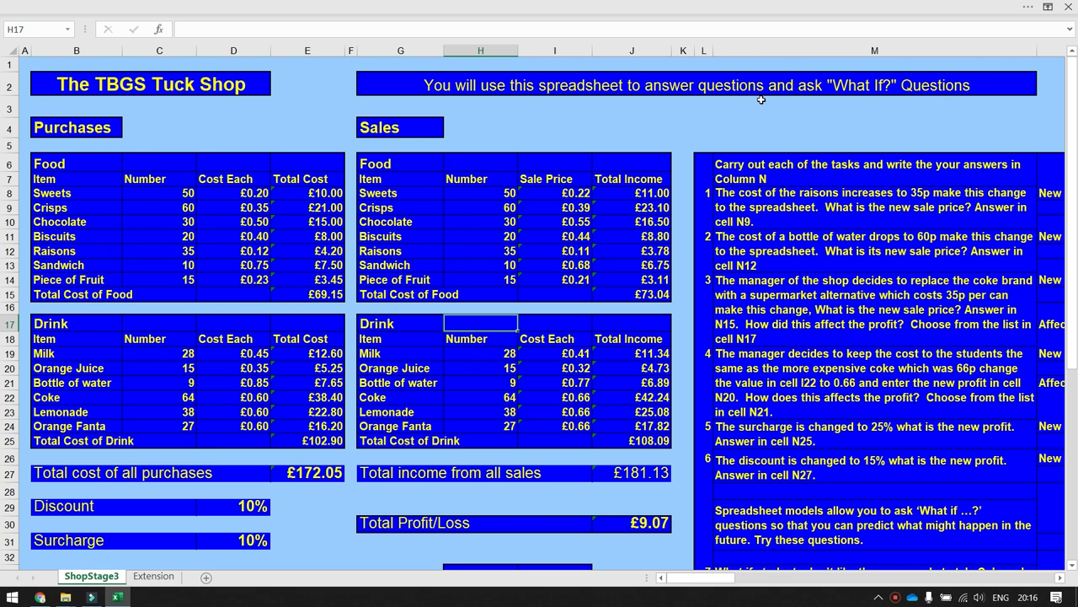
Examine the purchases and sales tables, food sale prices, discount, surcharge, total profit, score area and task list
click(108, 165)
drag(109, 165, 293, 439)
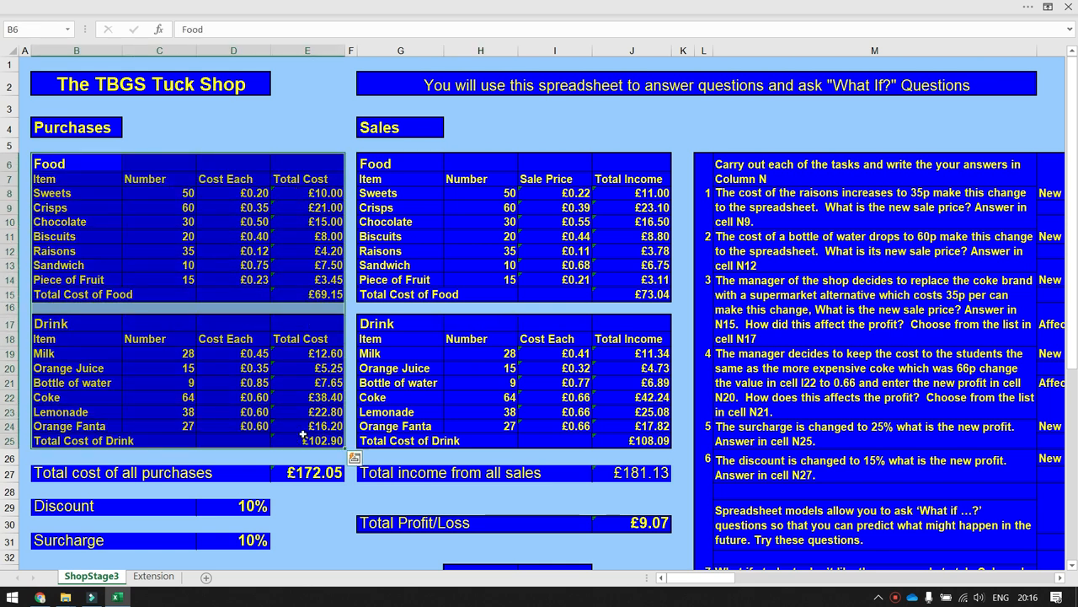
drag(373, 165, 613, 442)
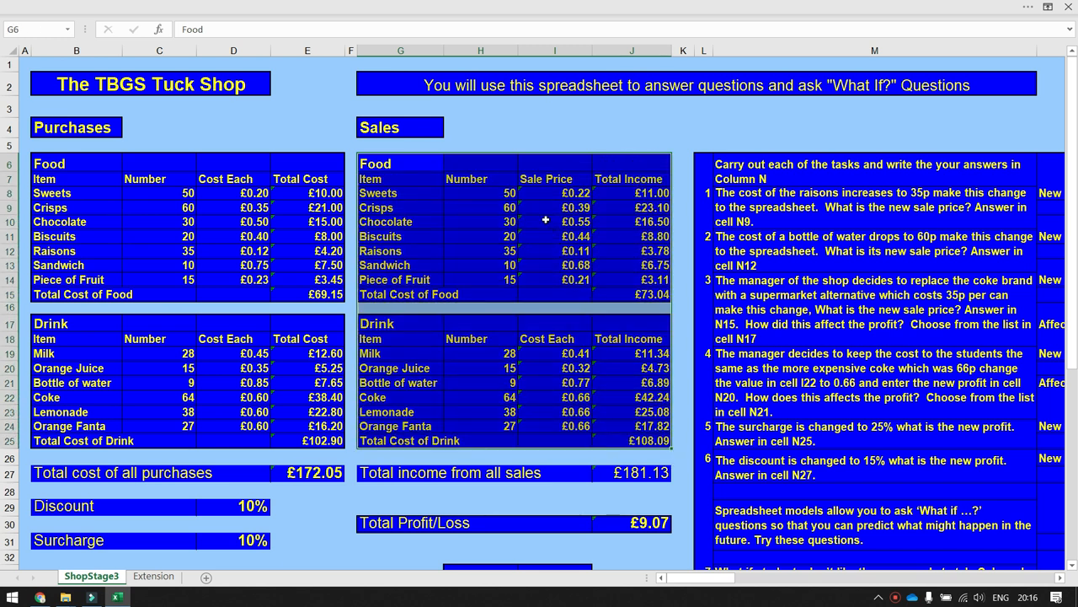
click(597, 222)
drag(584, 194, 583, 280)
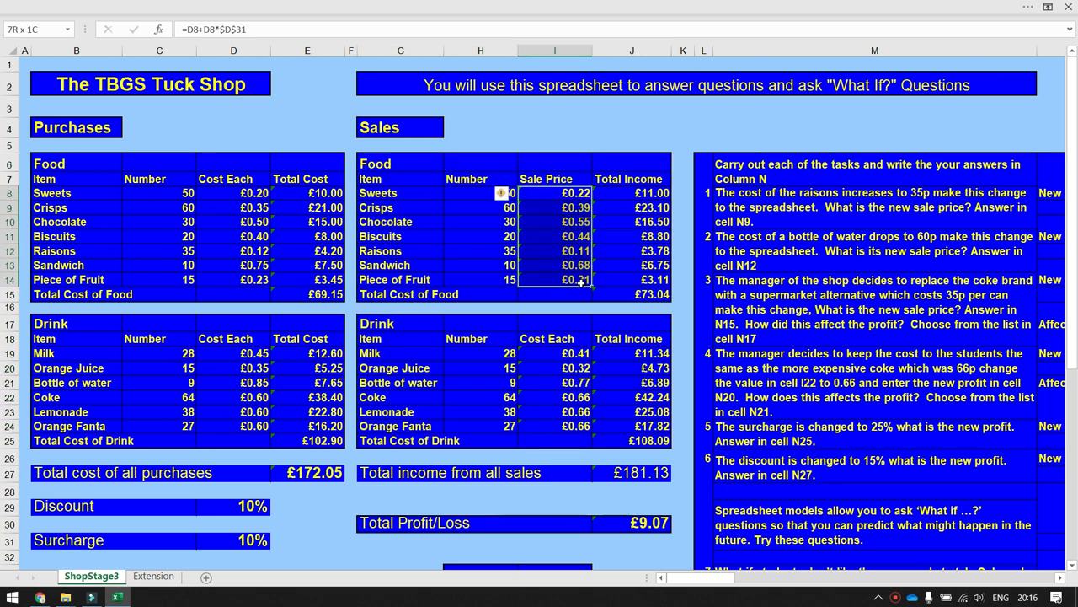
click(224, 506)
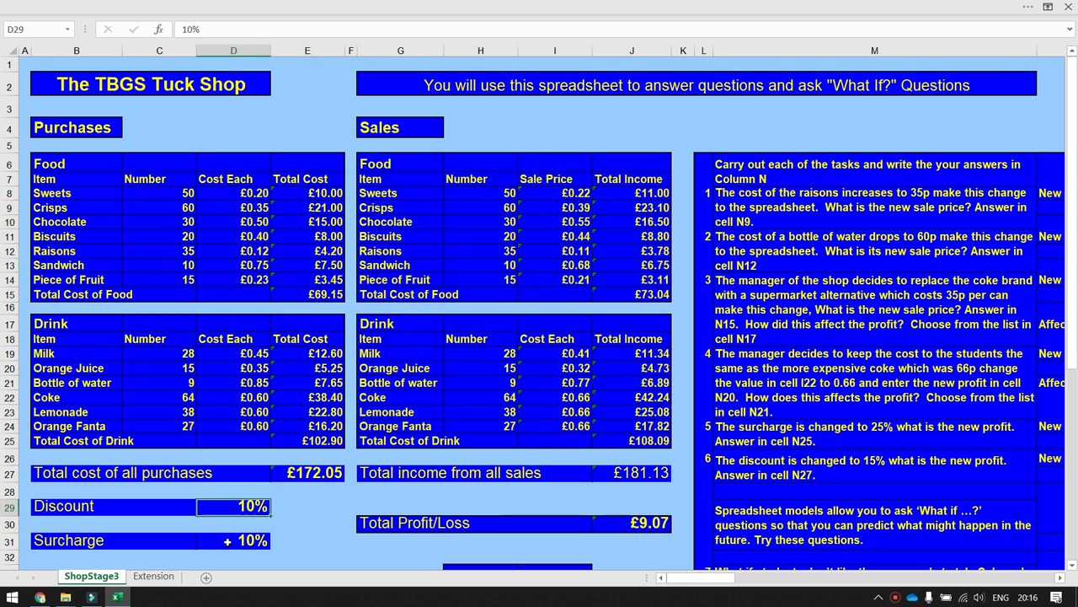
click(228, 542)
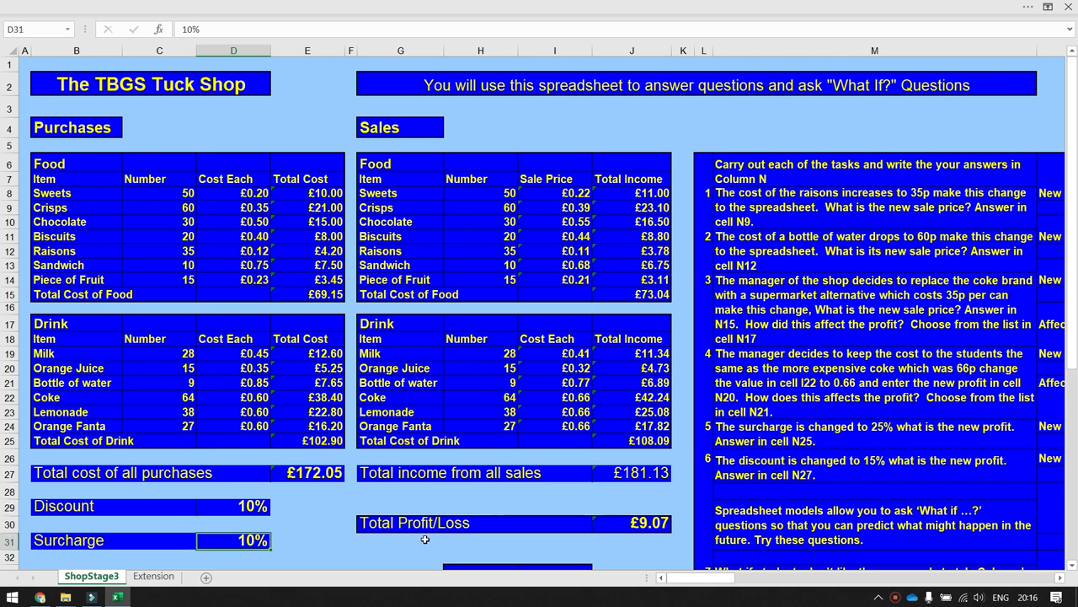
click(650, 524)
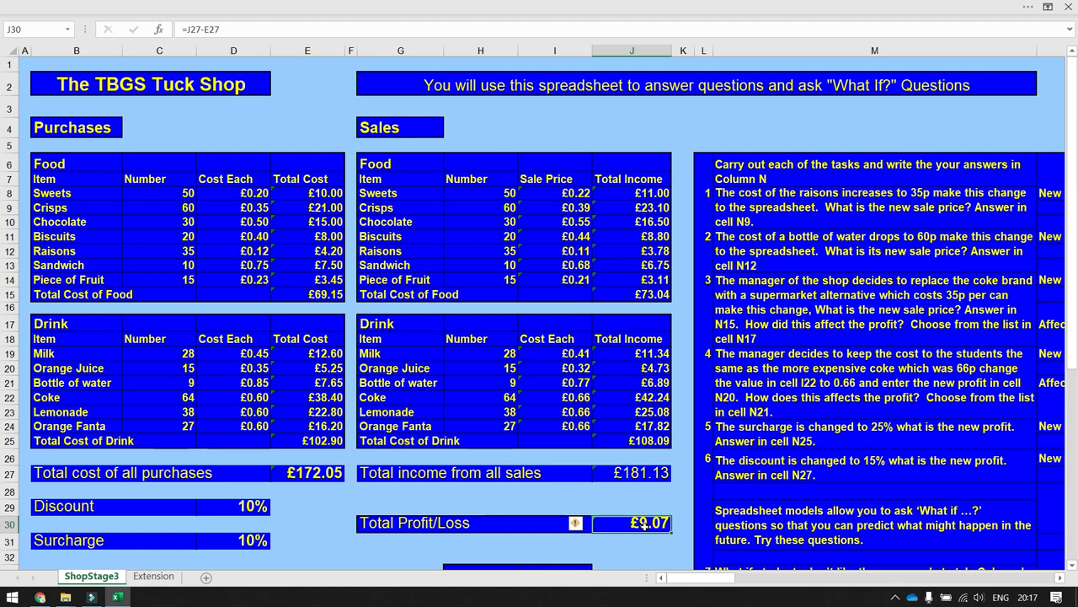
scroll(645, 523, down, 2)
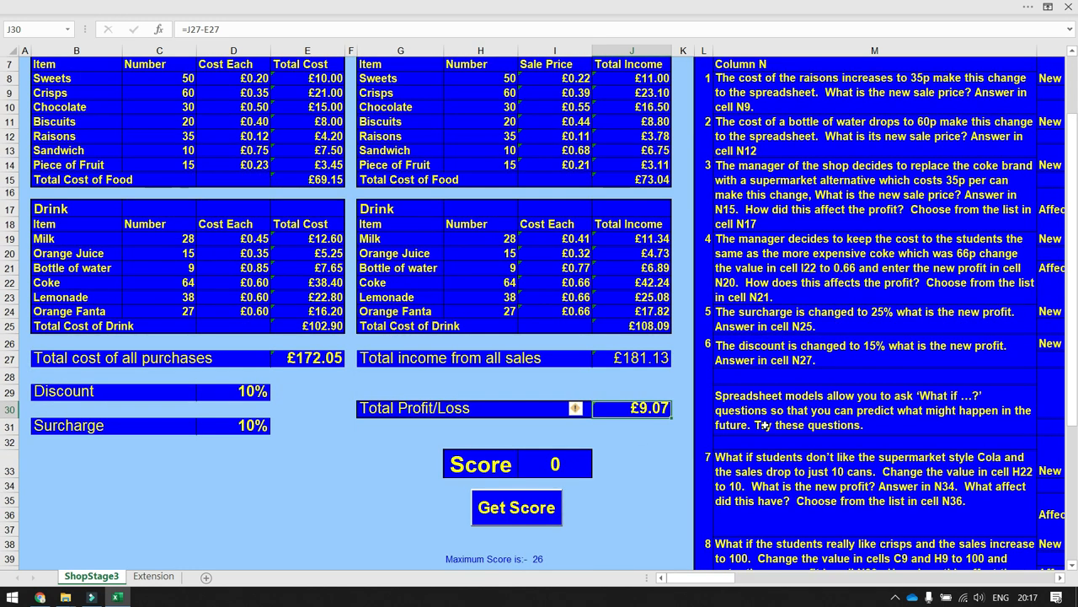
scroll(645, 523, up, 2)
drag(787, 170, 830, 489)
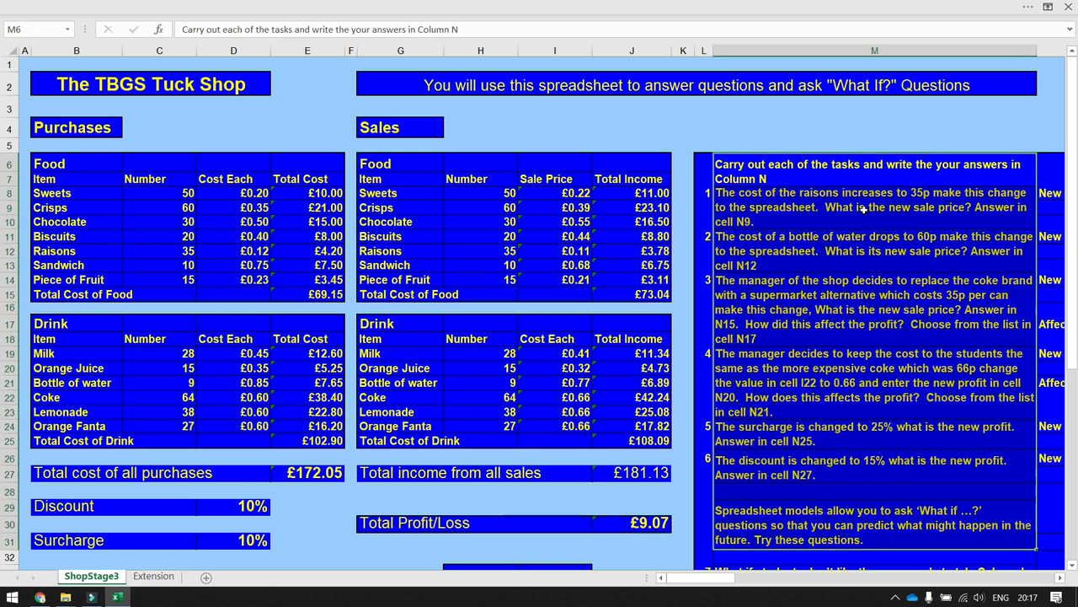
For task 1, enter 35 as the raisons' cost each in D12 and check that row's total cost
click(864, 212)
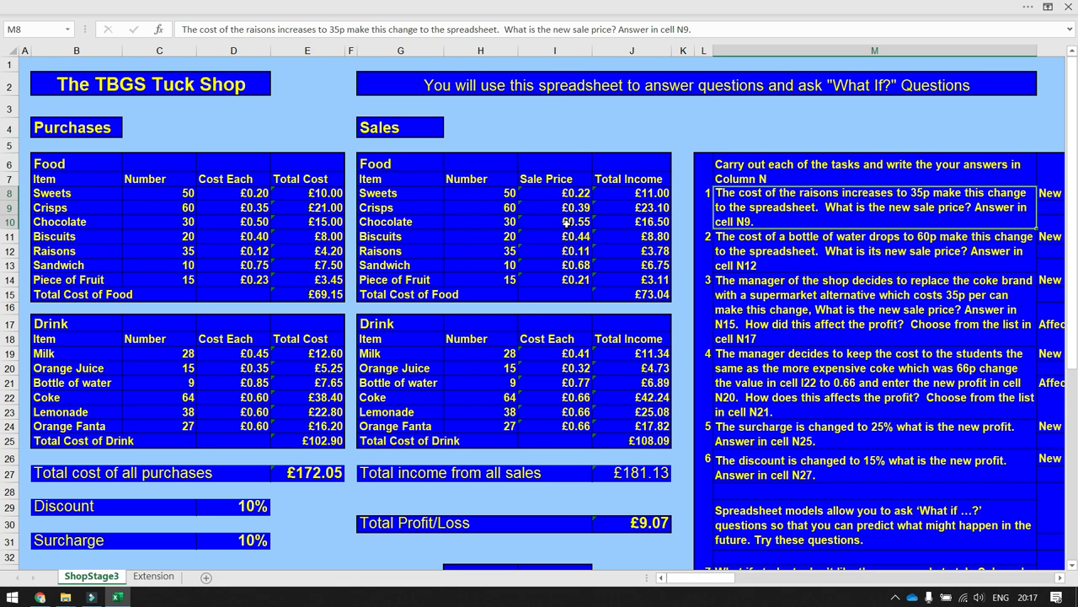
drag(60, 251, 168, 252)
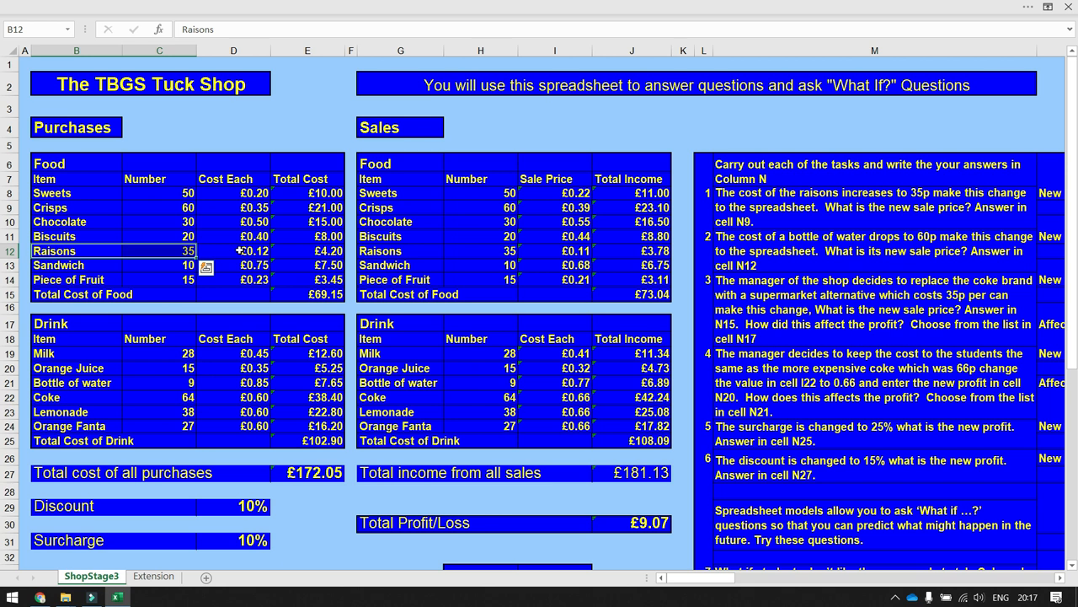
click(239, 250)
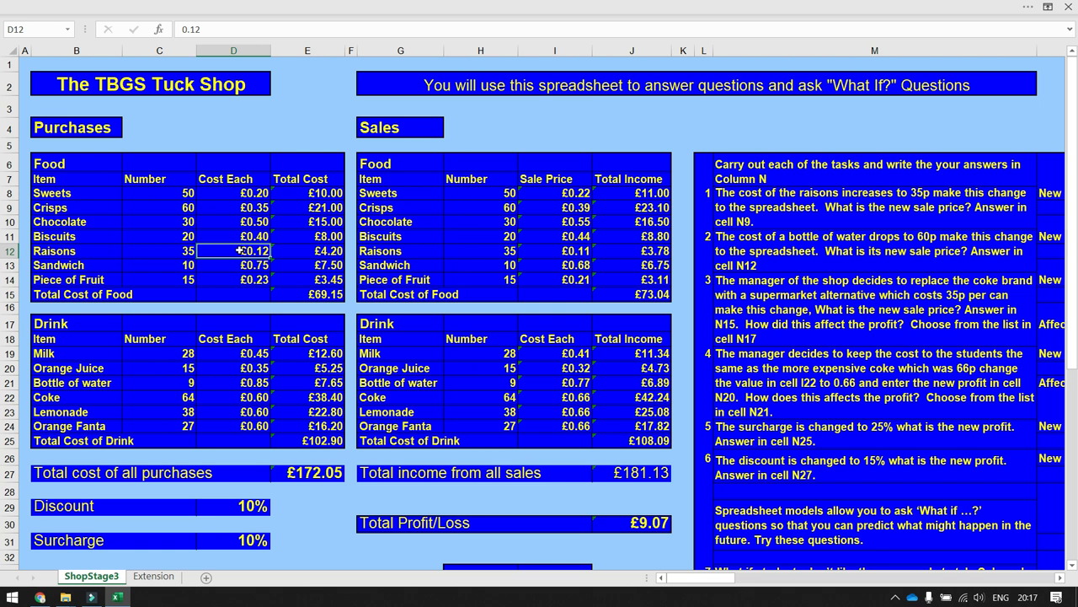
text(35)
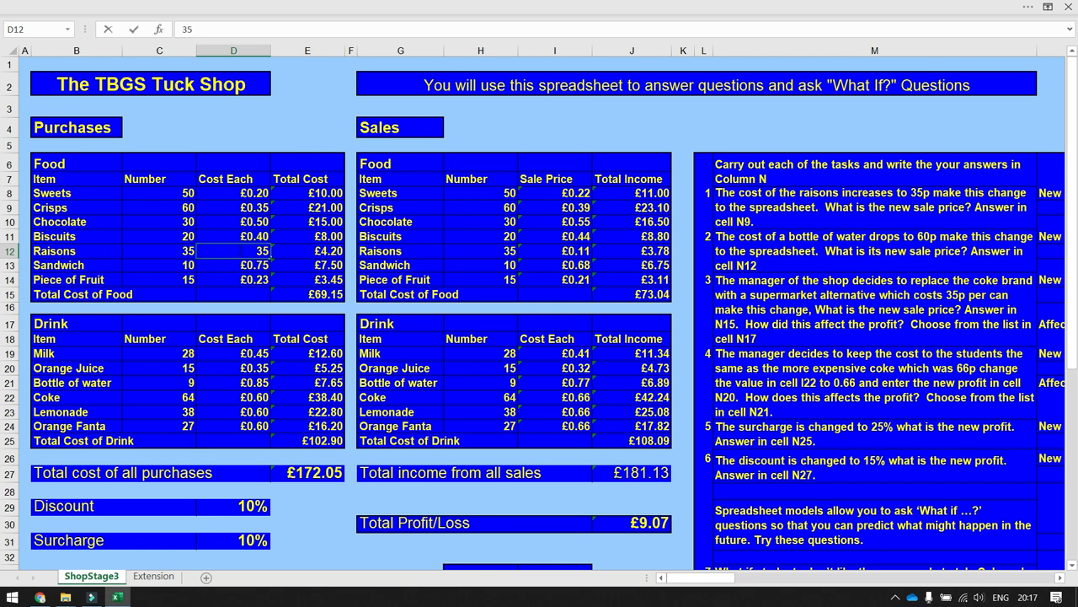
key(Return)
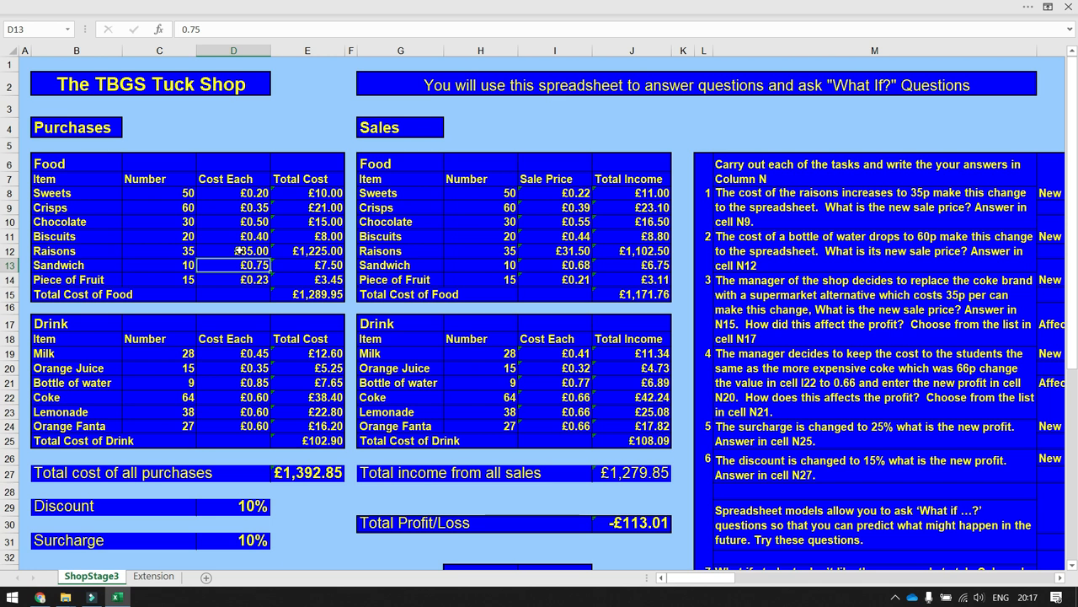
click(291, 252)
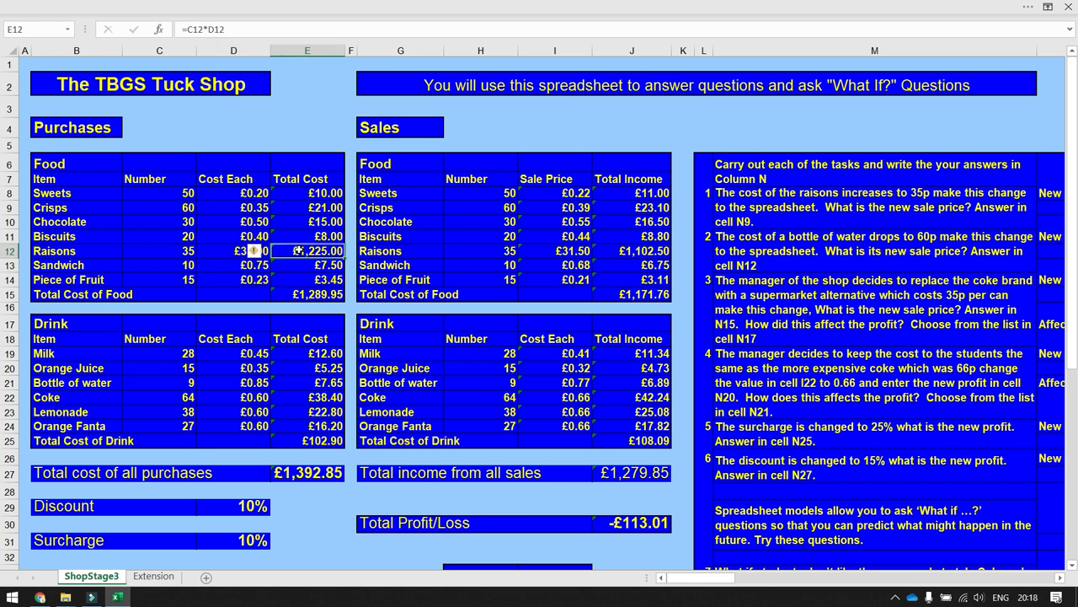
Set the raisons' cost each in cell D12 to 0.35
click(231, 253)
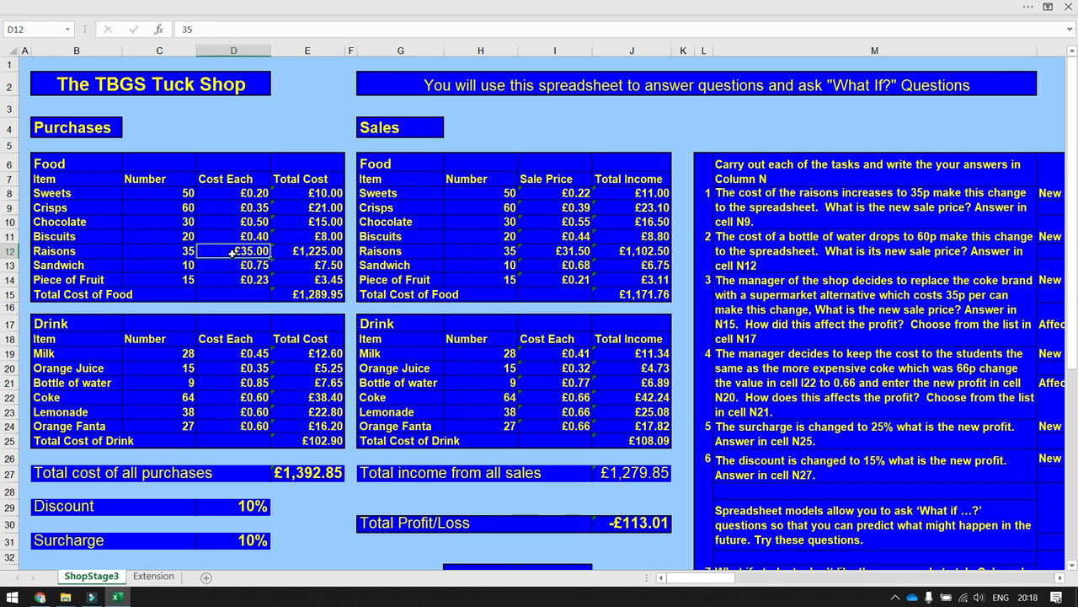
text(0.35)
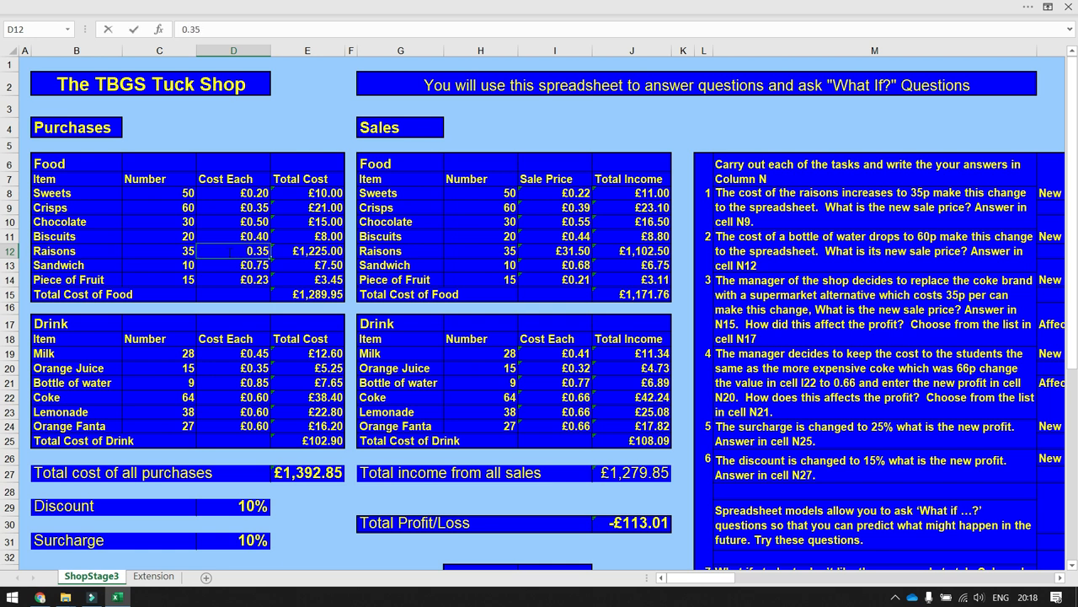
key(Return)
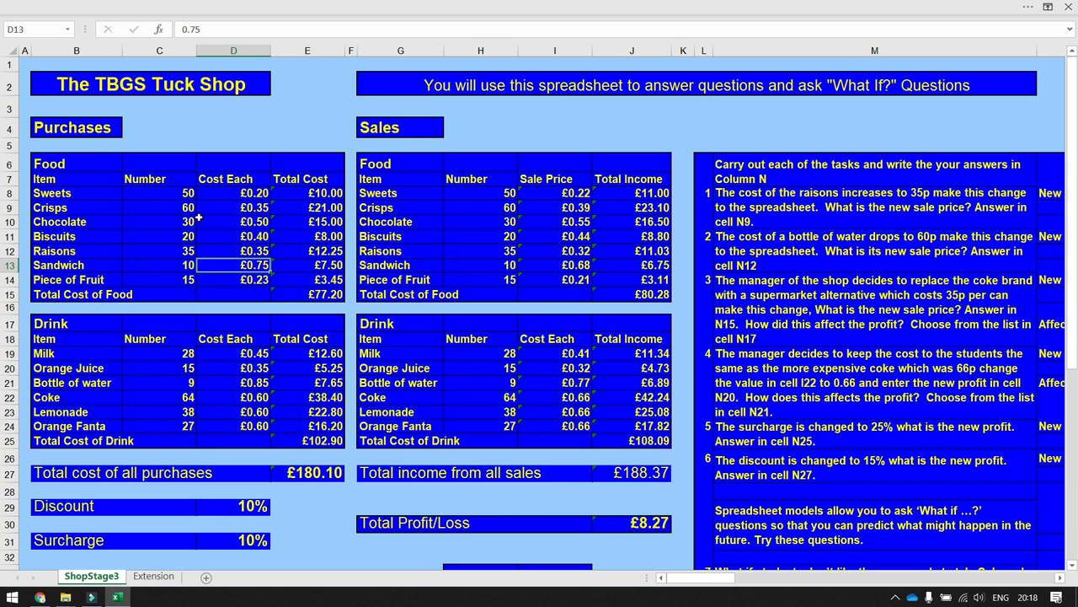
click(218, 250)
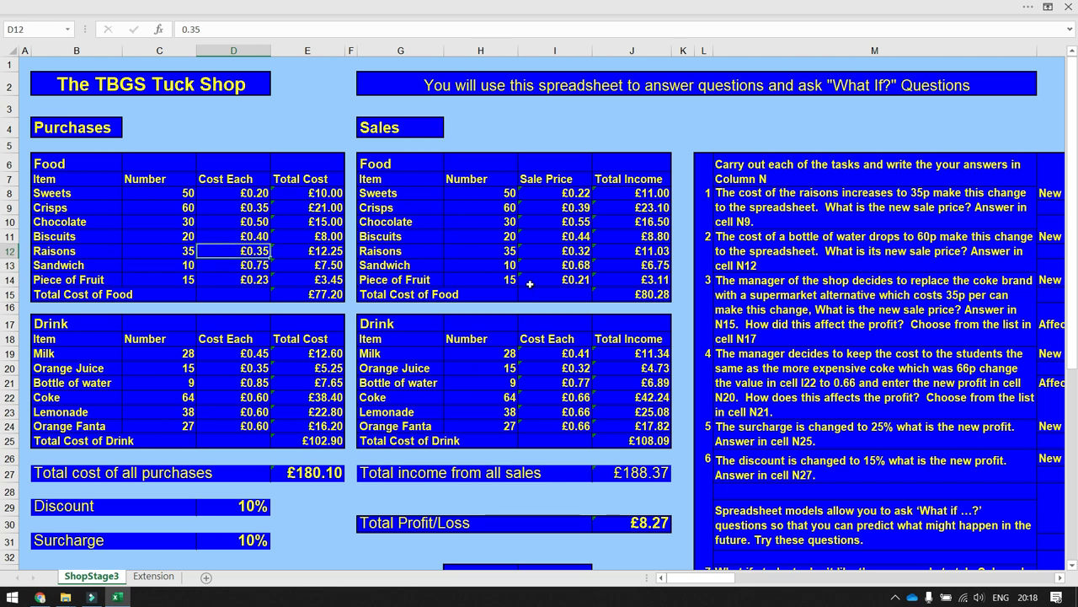
Read the raisons' sale price and record 0.32 as the task 1 answer in cell N9
click(568, 251)
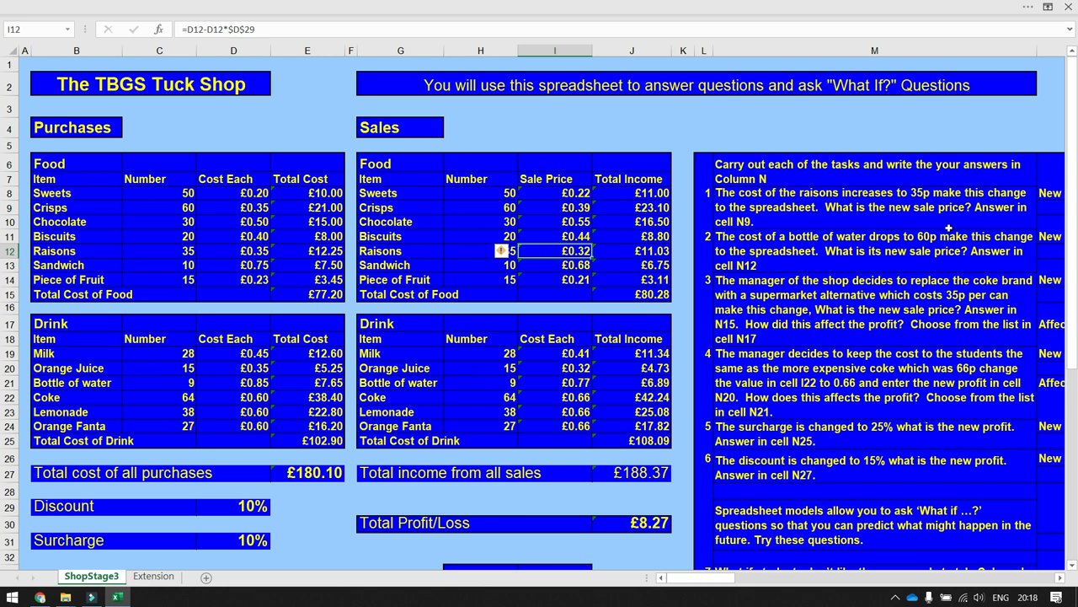
click(1055, 208)
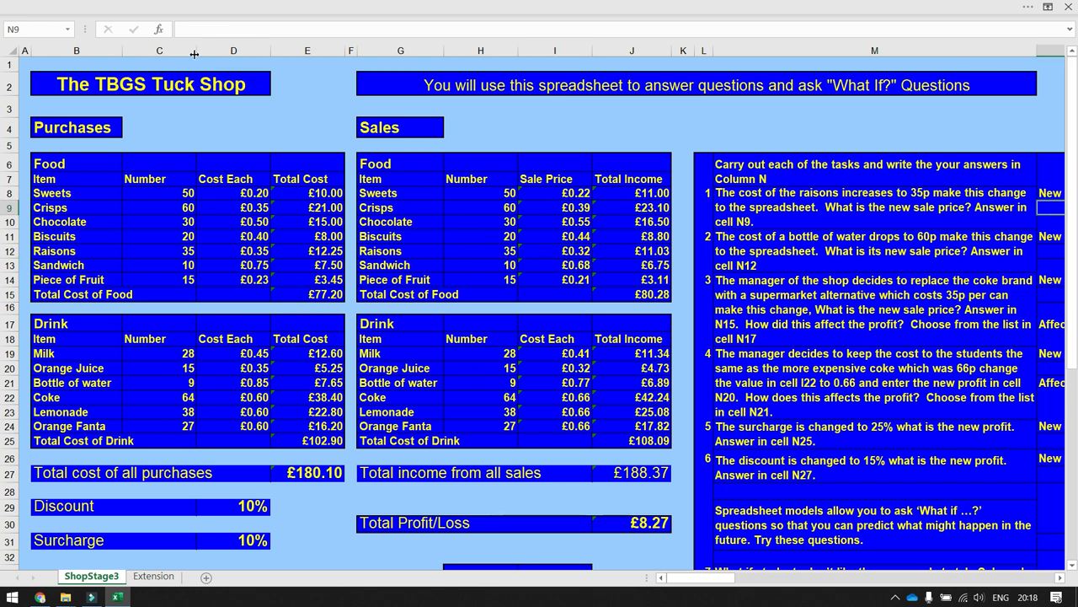
click(34, 29)
click(26, 29)
text(0.32)
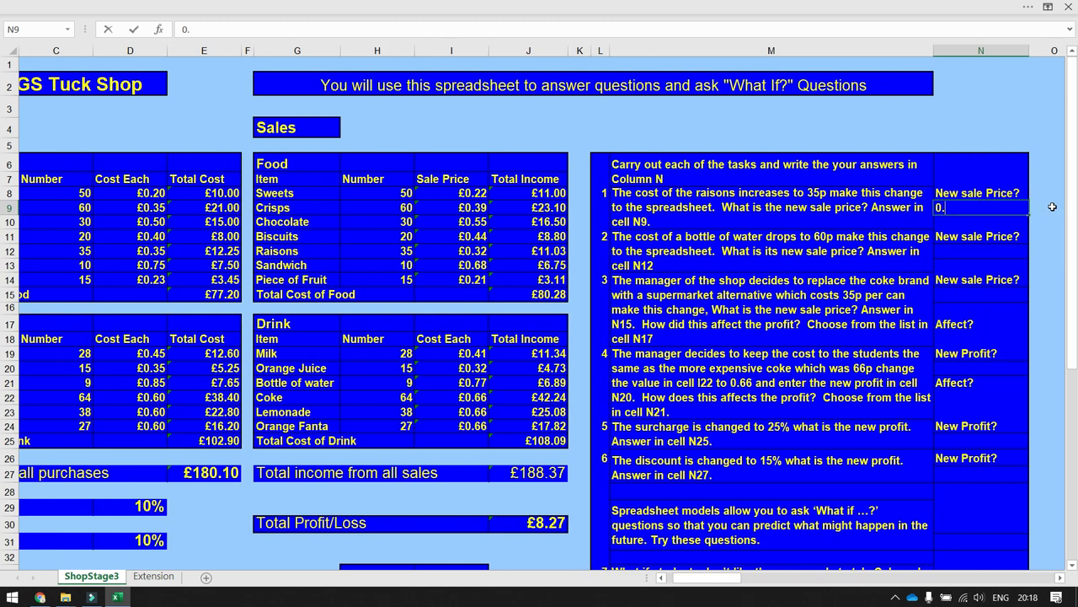
key(Return)
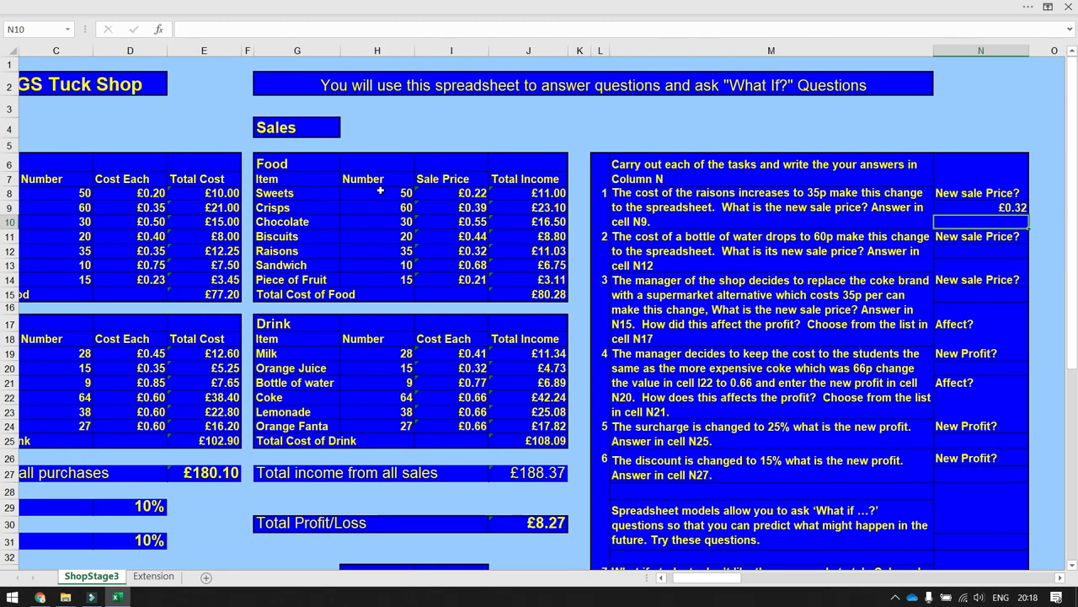
Update the score with Get Score and return to the start of the sheet
scroll(382, 181, down, 2)
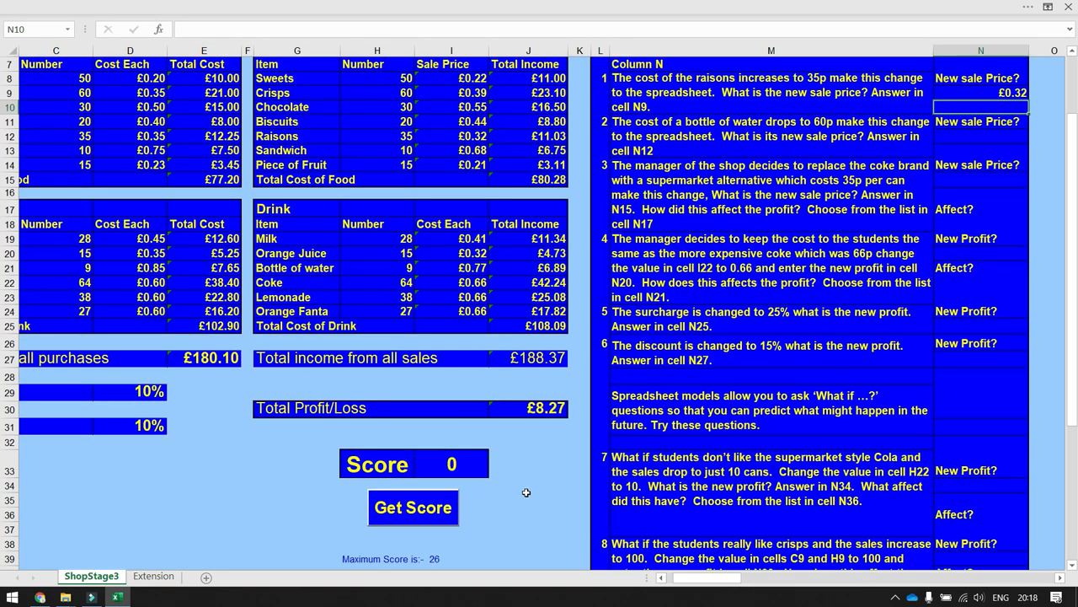
click(433, 511)
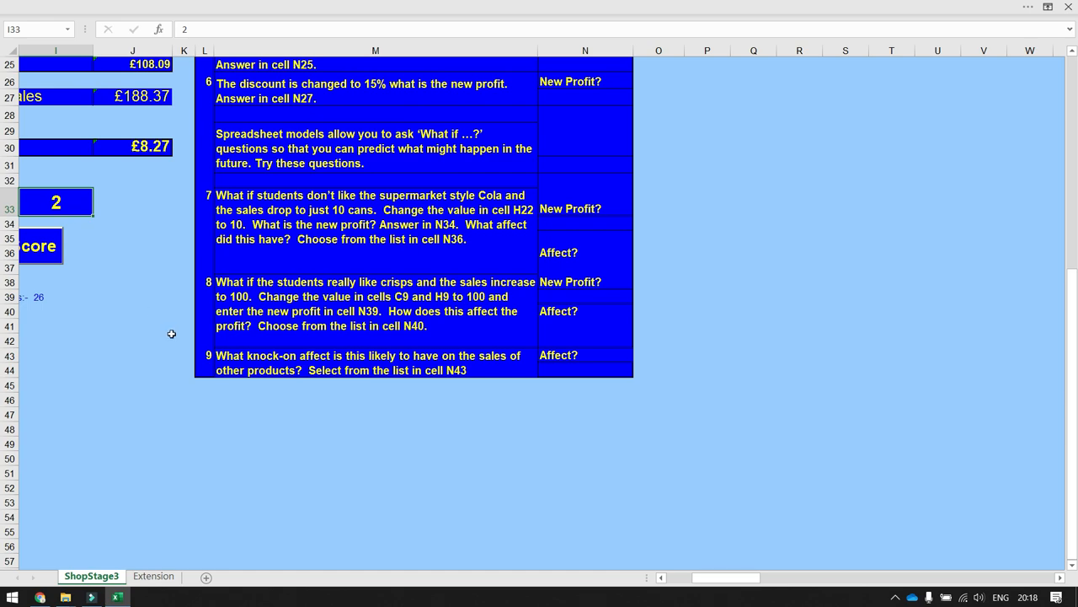
key(ctrl+Home)
scroll(539, 371, down, 4)
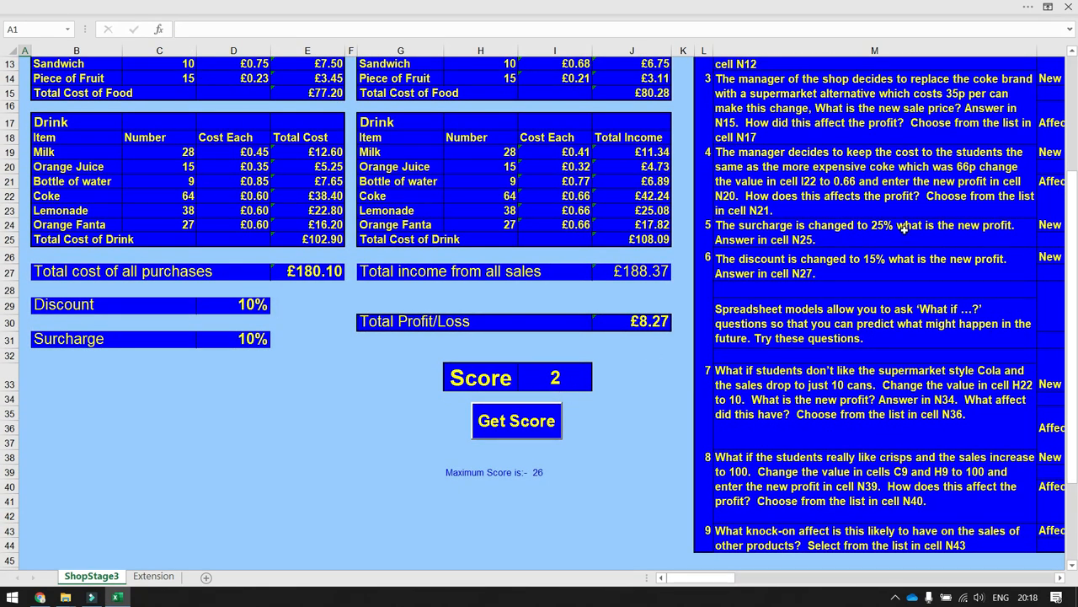
scroll(920, 222, up, 1)
scroll(920, 223, up, 4)
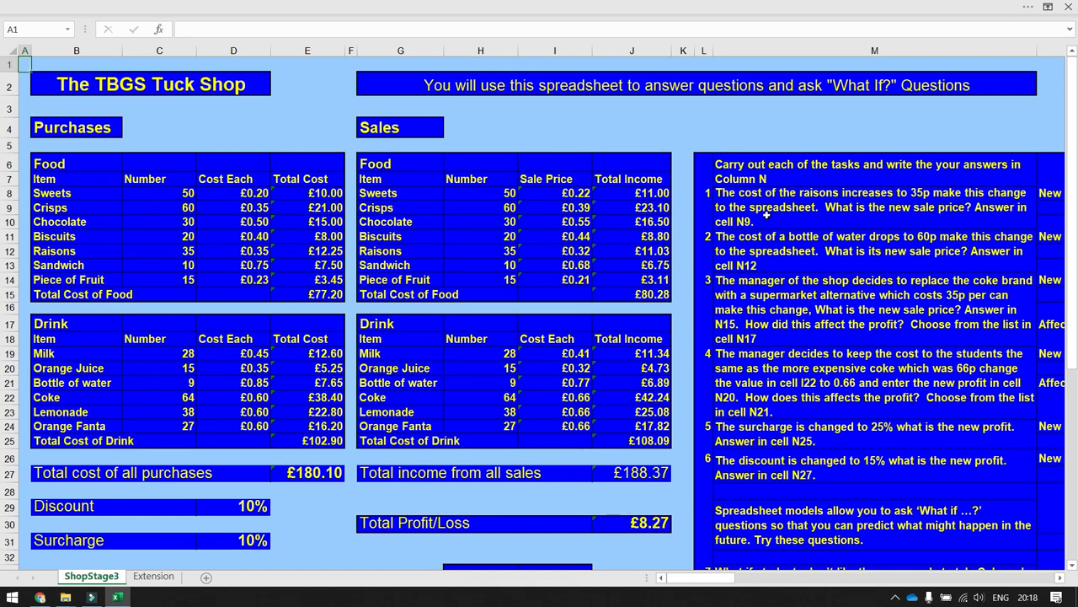
For task 2, set the cost each of a bottle of water in cell D21 to 0.60
click(738, 250)
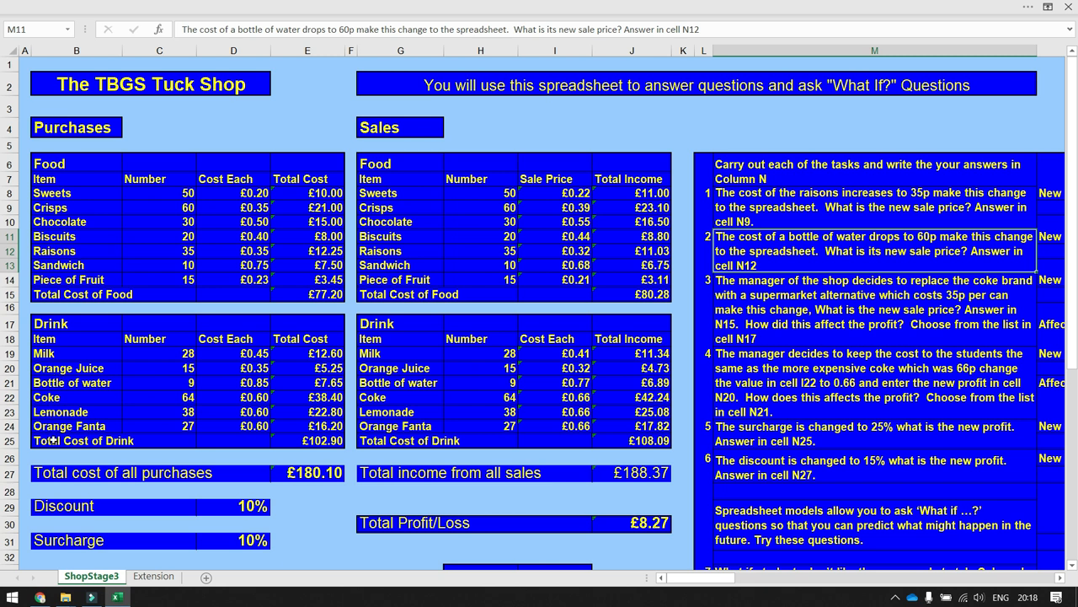
drag(59, 385, 246, 389)
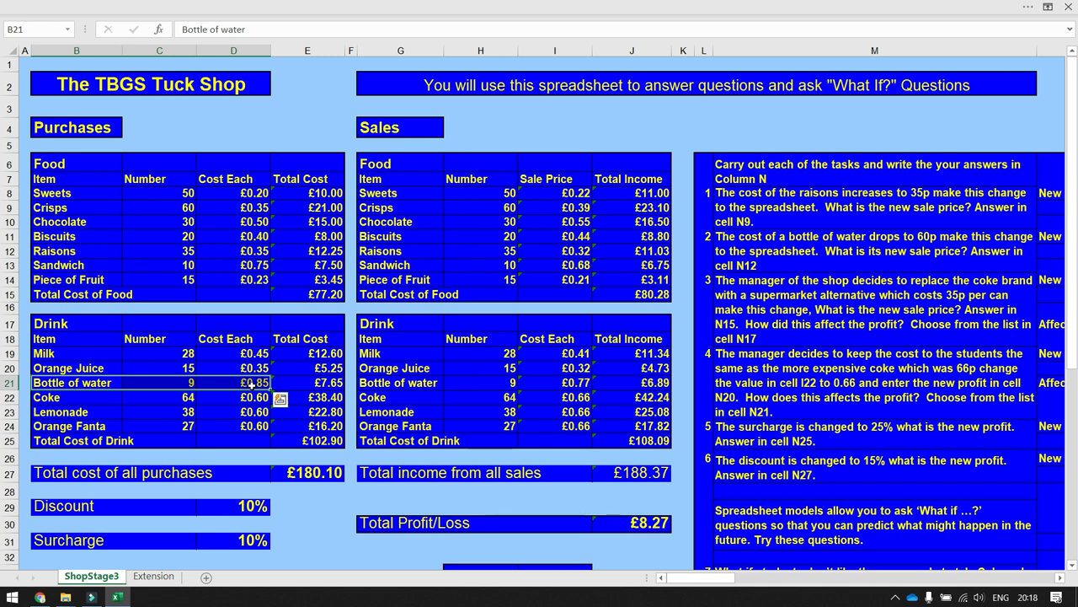
click(251, 385)
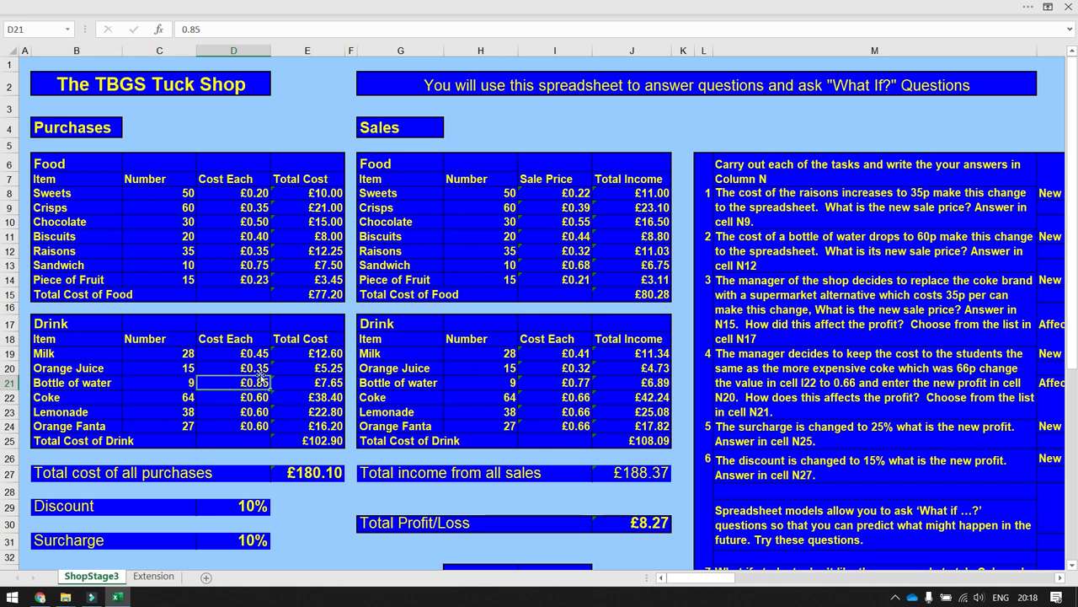
double_click(191, 29)
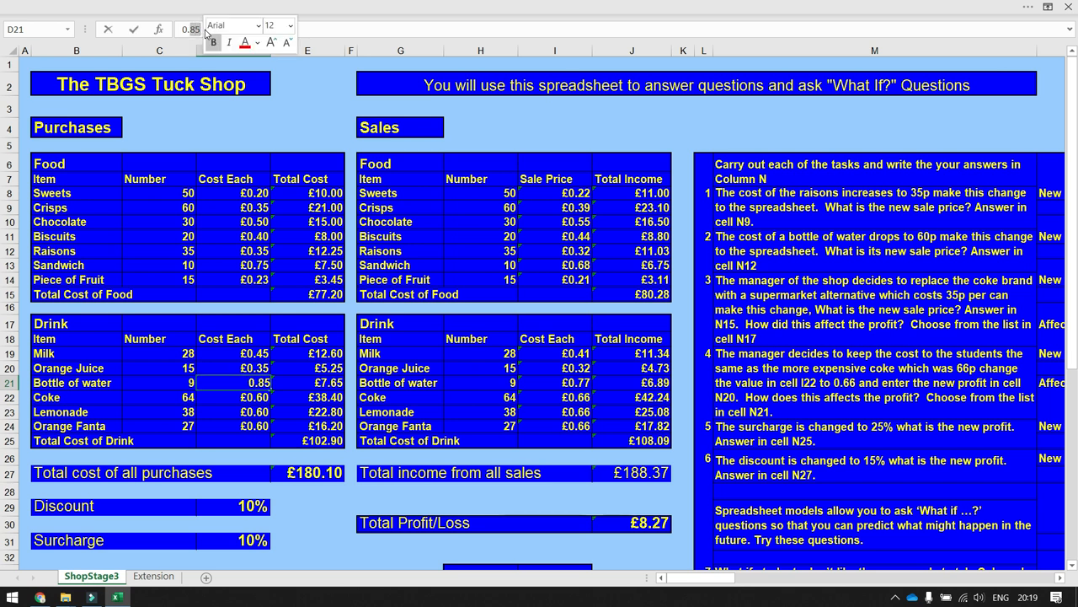
text(0.60)
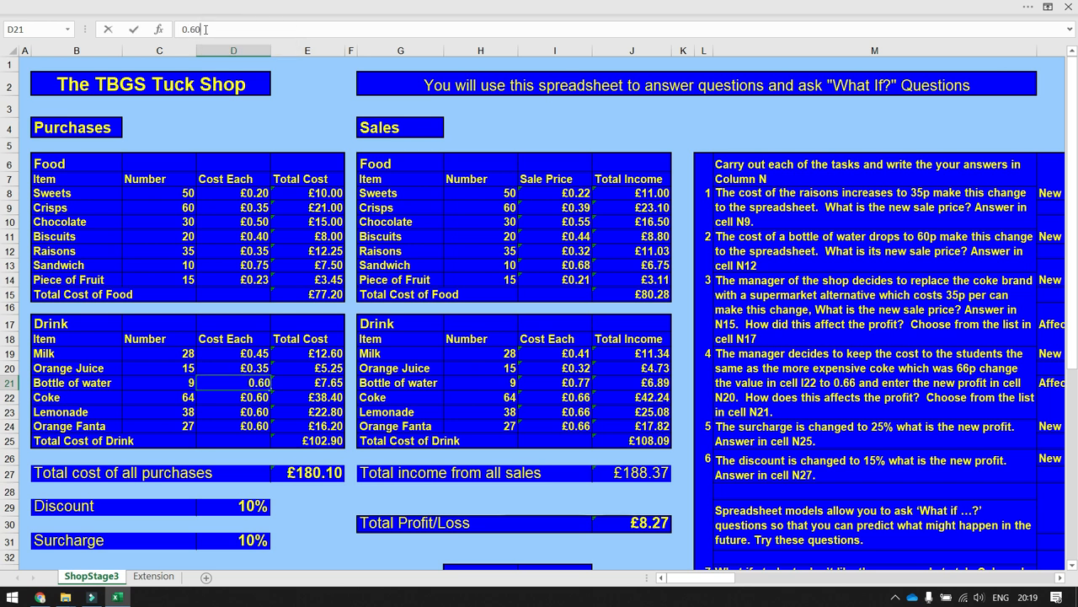
key(Return)
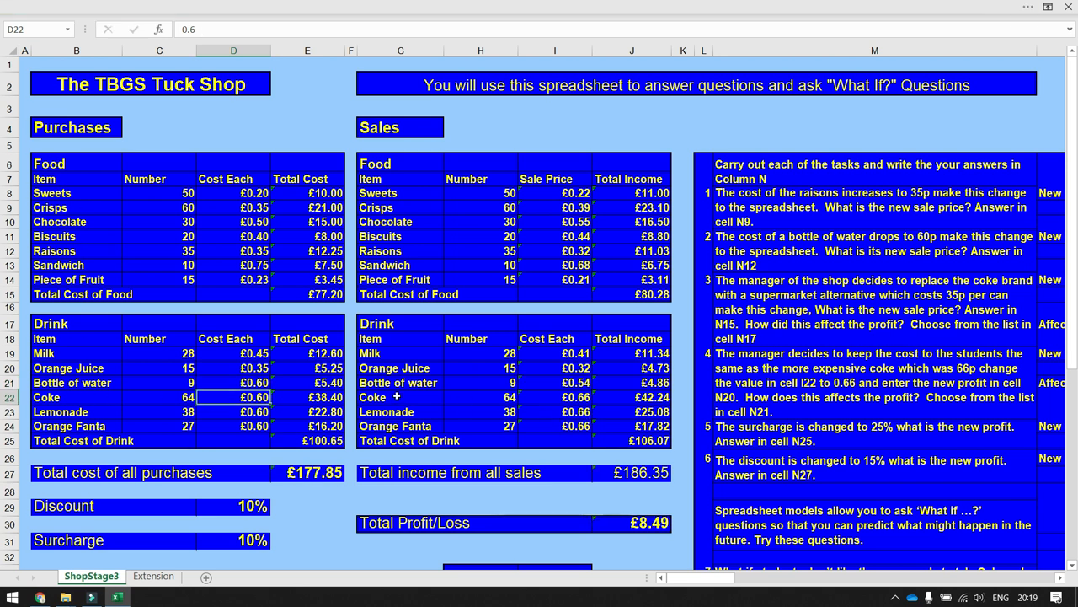
Read the bottle of water's sale price and record 0.54 as the task 2 answer in cell N12
click(570, 383)
click(1055, 251)
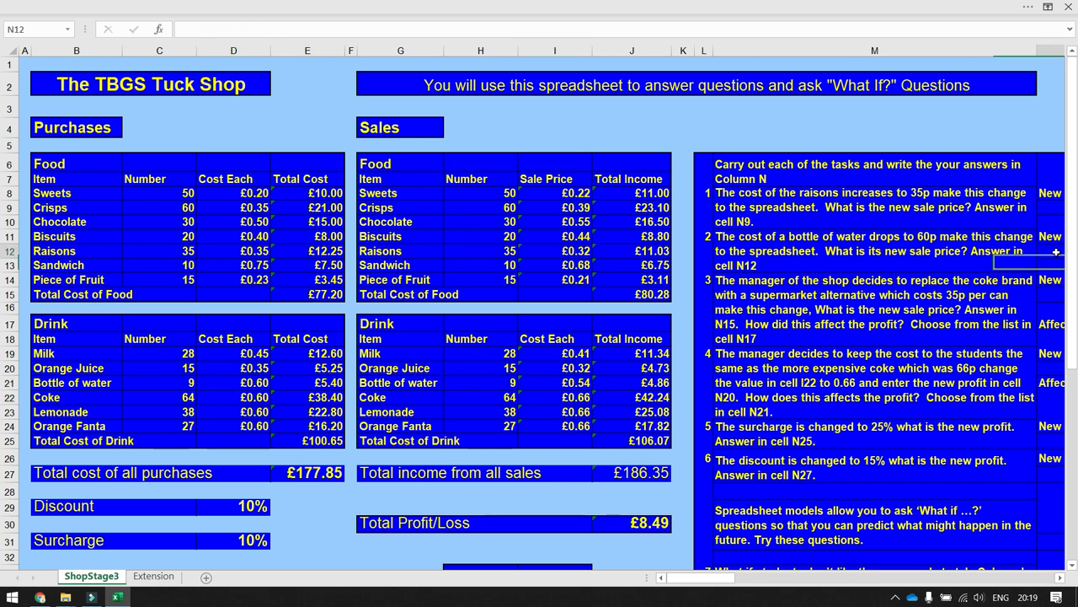
text(0.54)
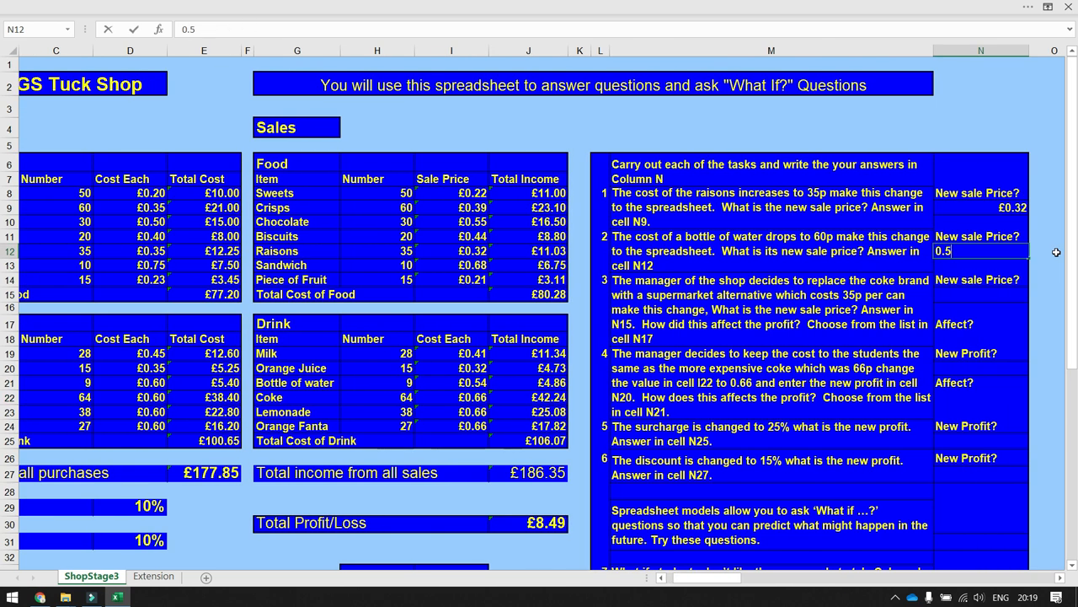
key(Return)
scroll(434, 411, down, 1)
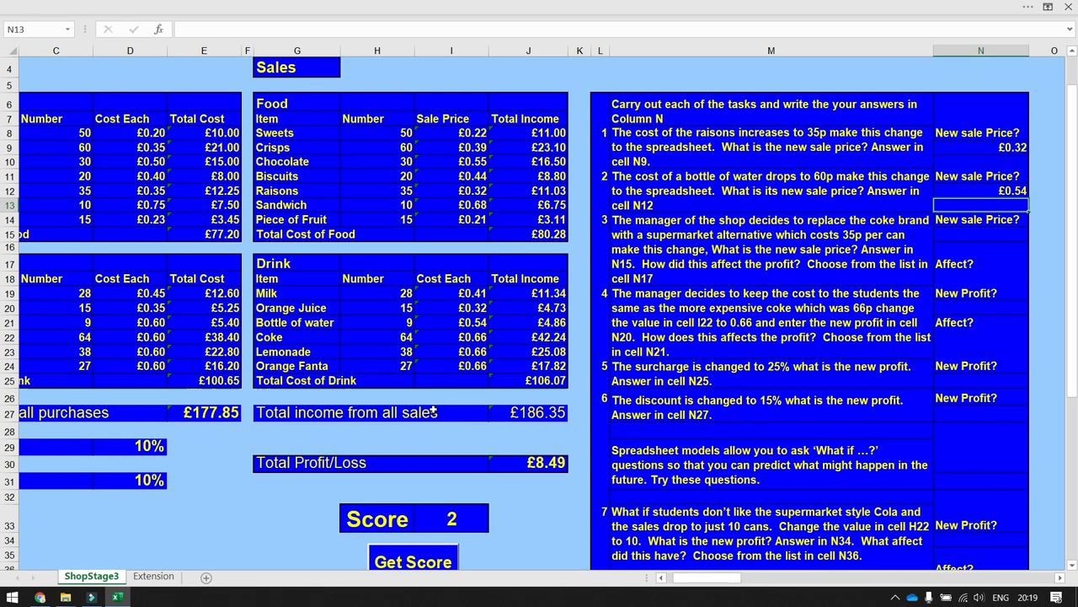
Update the score with Get Score after the task 2 answer and return to the start of the sheet
click(446, 563)
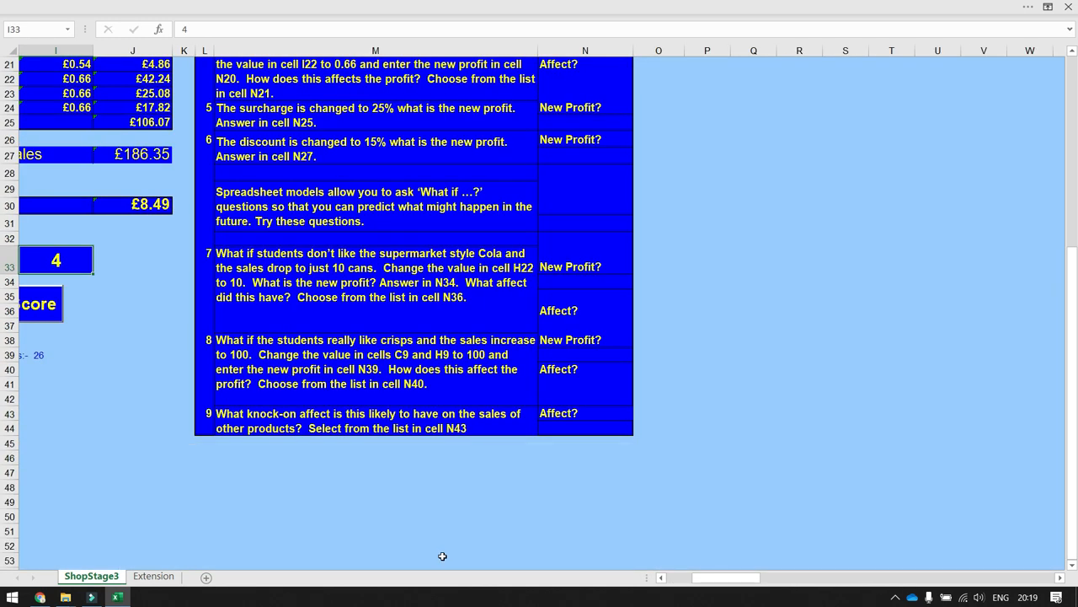
click(152, 322)
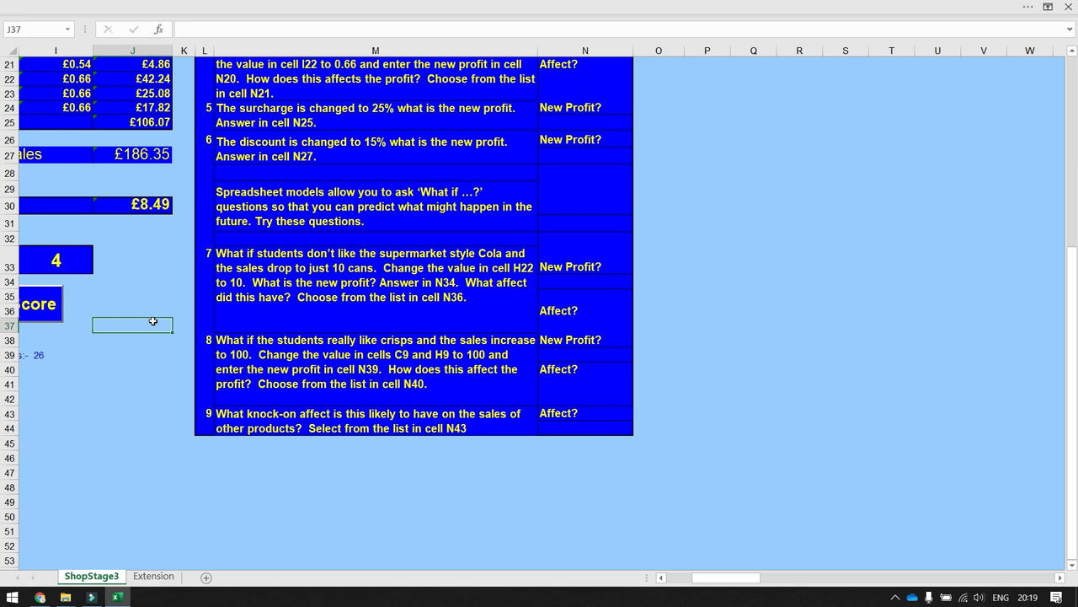
key(ctrl+Home)
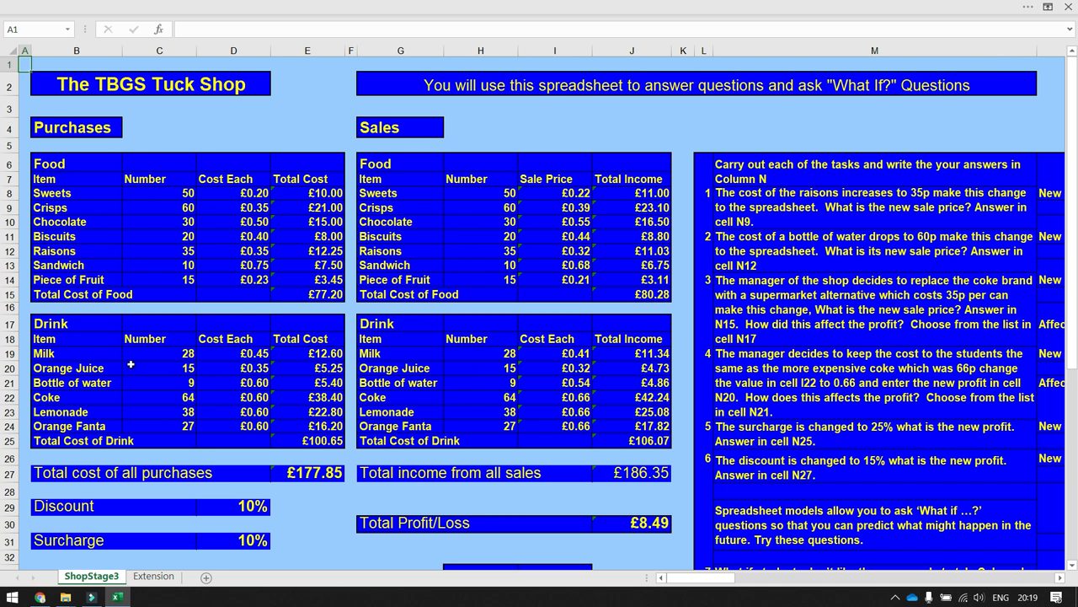
For task 3, set the cost each of Coke in cell D22 to 0.35
drag(60, 398, 244, 397)
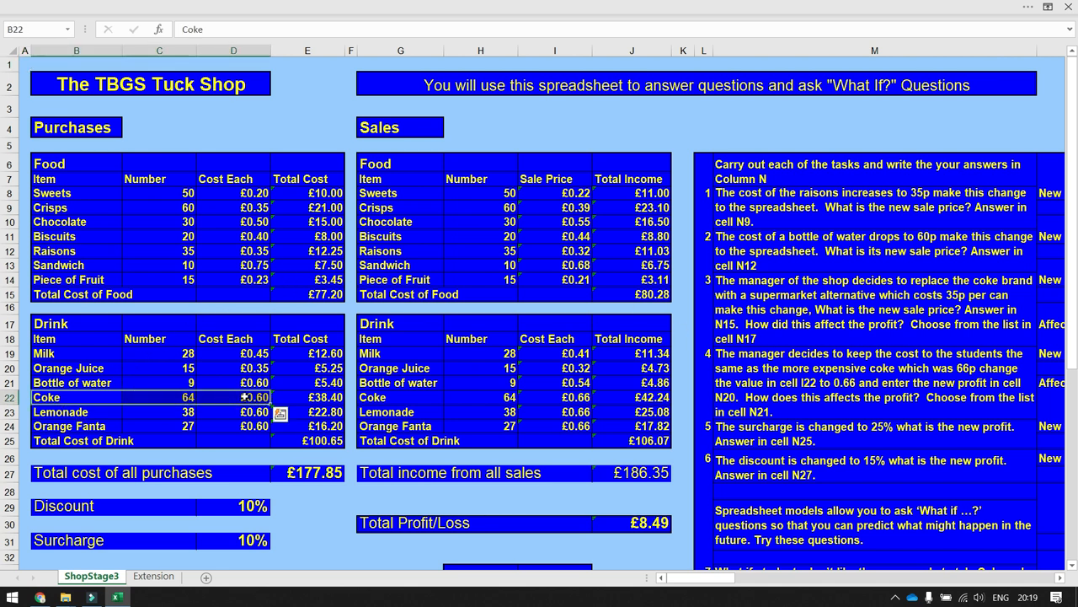
click(244, 396)
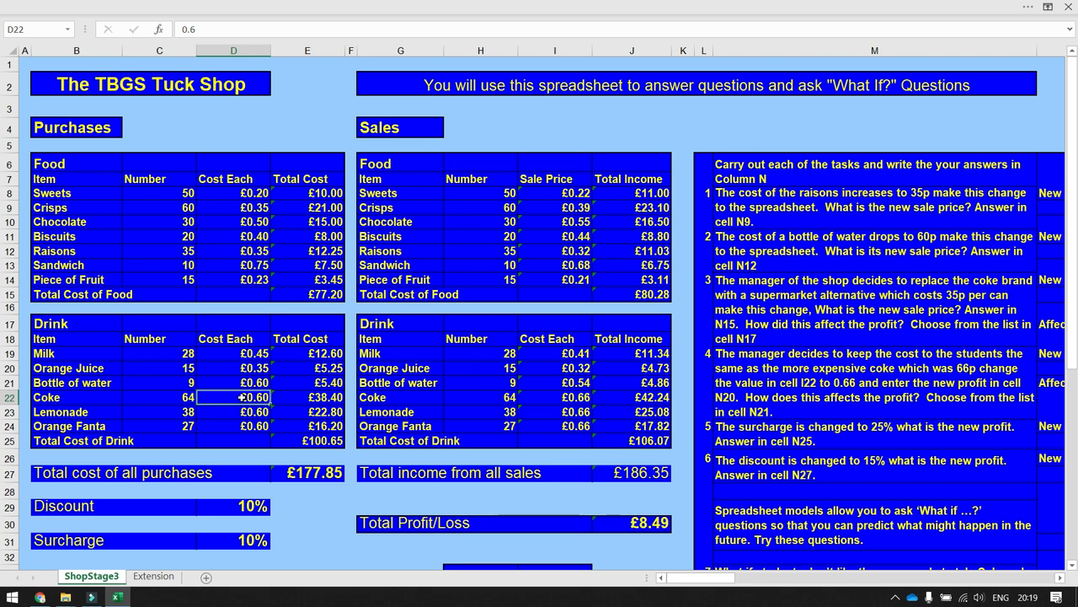
double_click(242, 397)
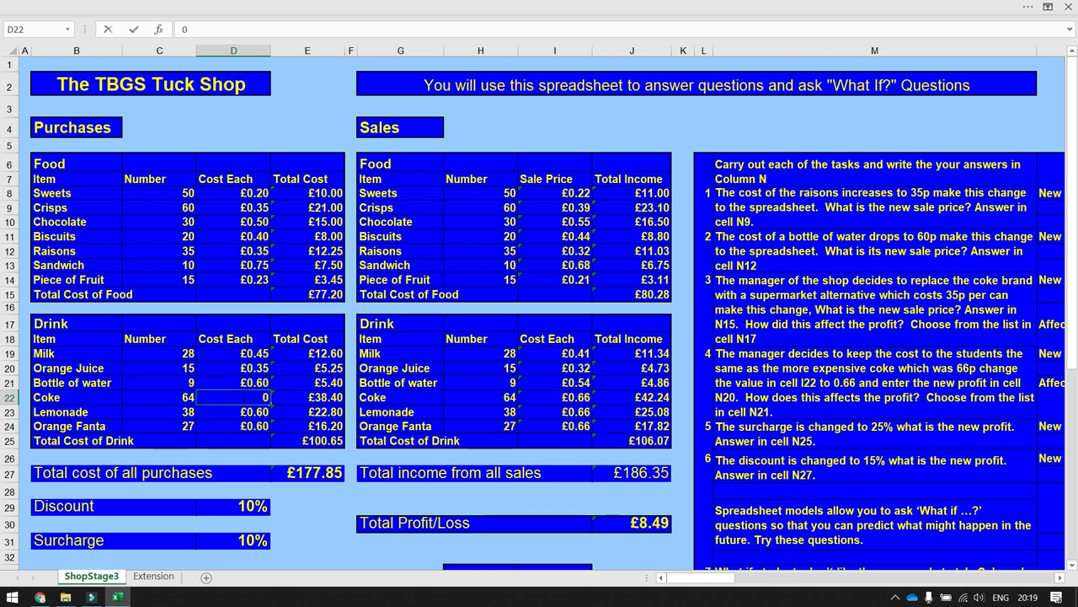
text(3)
key(Right)
Read Coke's sale price in cell I22 and record 0.39 as the task 3 answer in cell N15
key(Right)
key(Right)
key(Right)
key(Right)
key(Right)
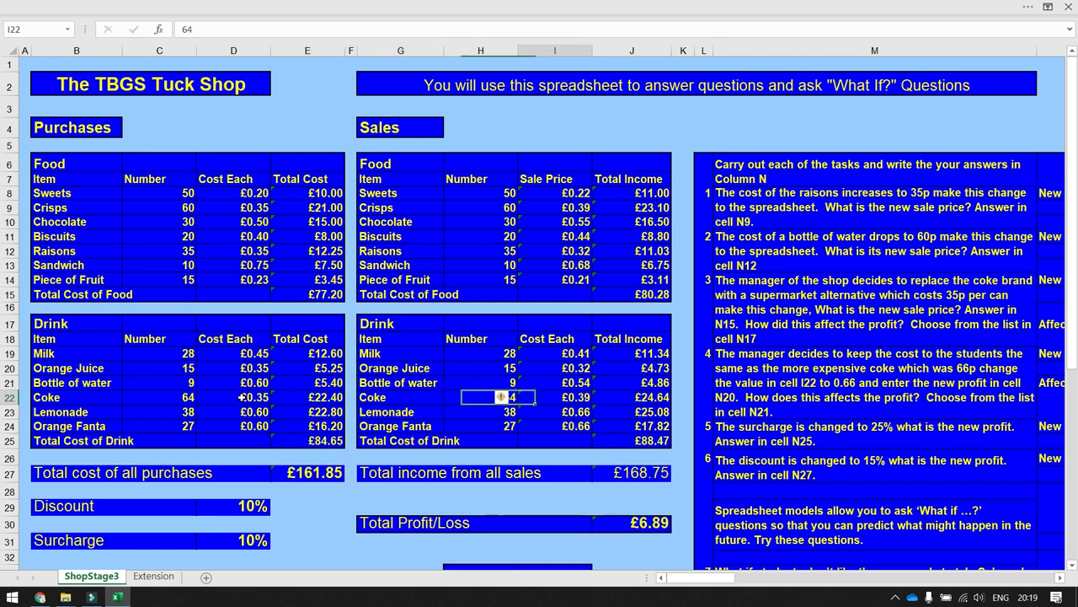
key(Left)
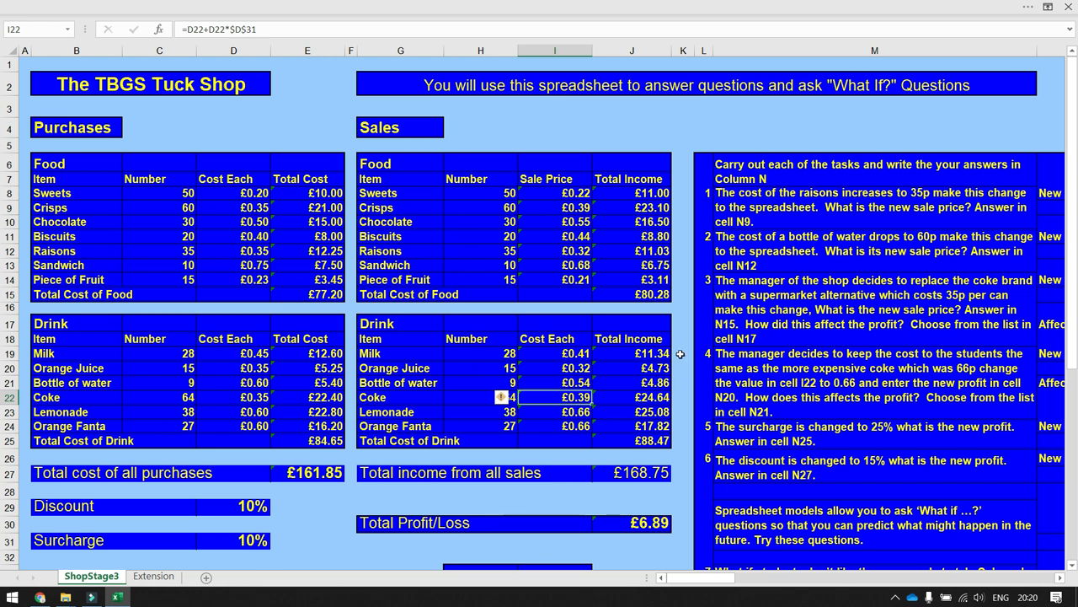
click(1055, 296)
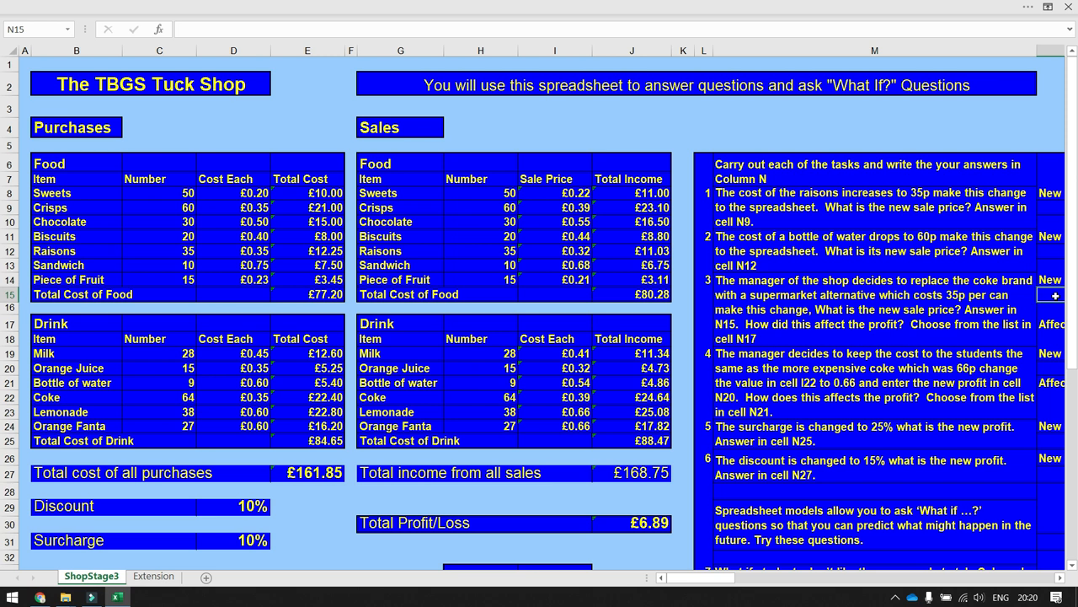
click(28, 28)
click(1050, 295)
text(0.39)
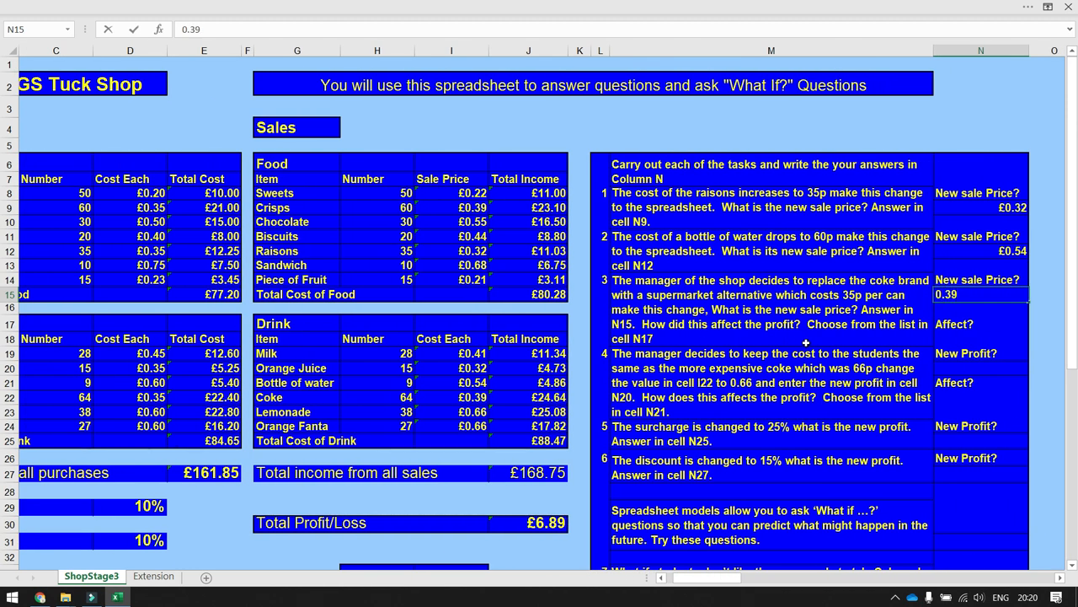
key(Return)
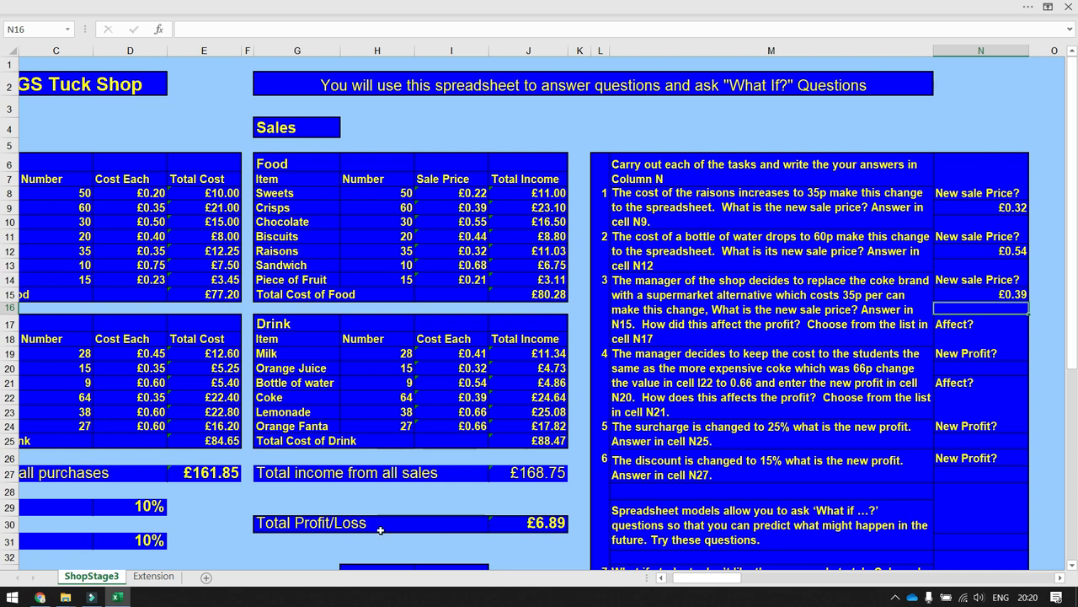
Check the total profit, choose Decreases as its task 3 effect in cell N17, and update the score with Get Score
drag(396, 523, 515, 524)
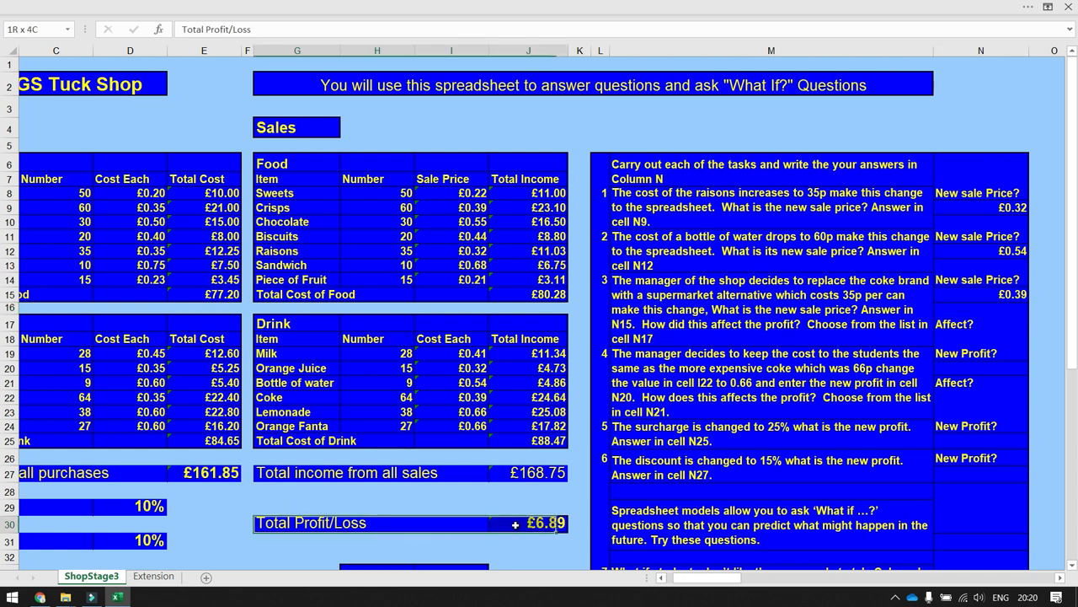
click(957, 326)
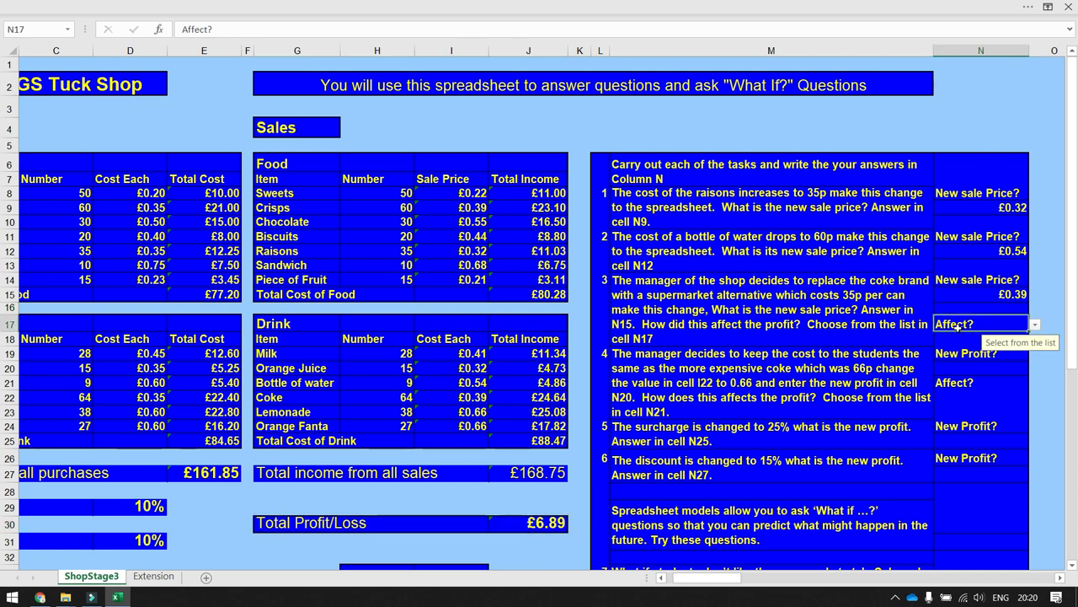
click(1037, 326)
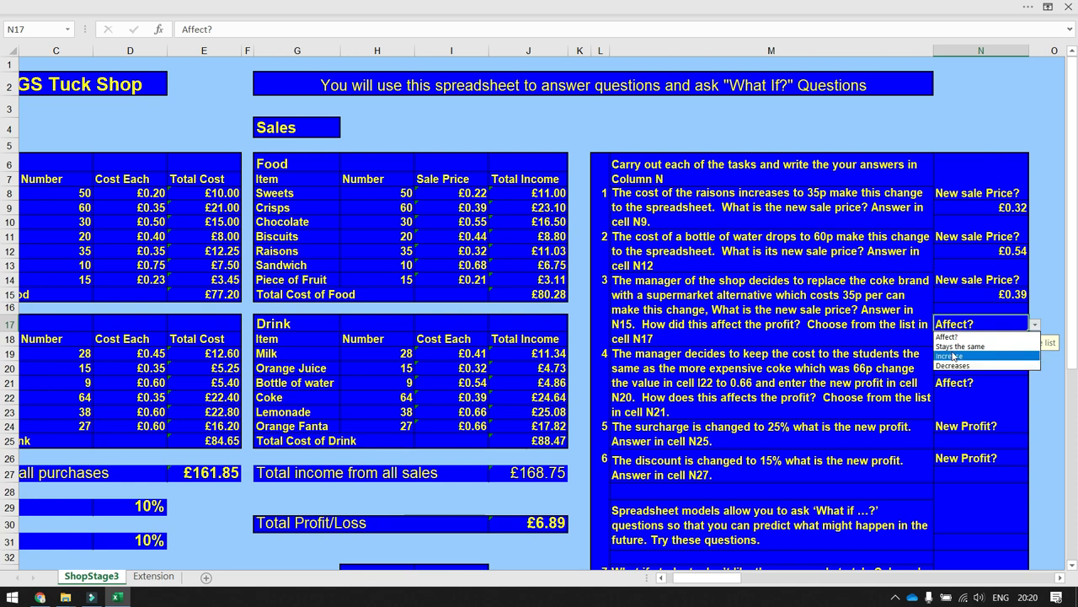
click(956, 365)
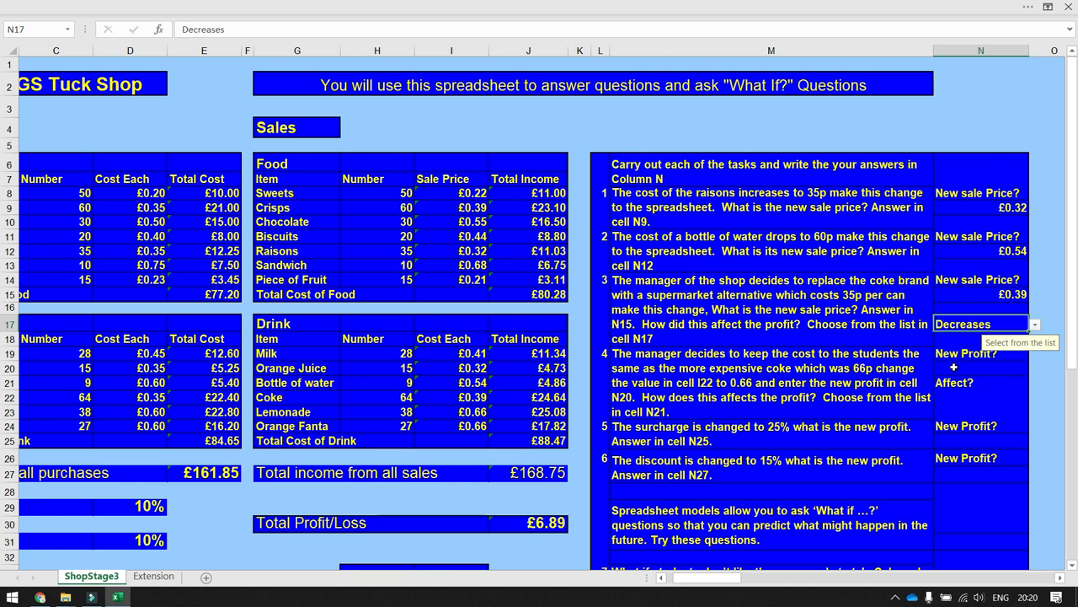
scroll(564, 372, down, 2)
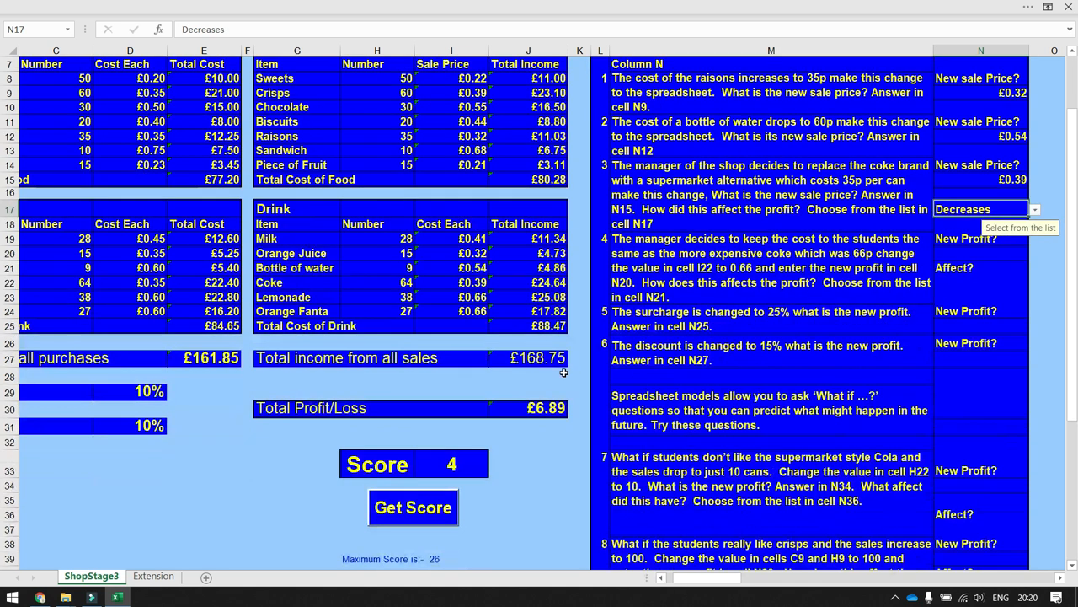
click(431, 508)
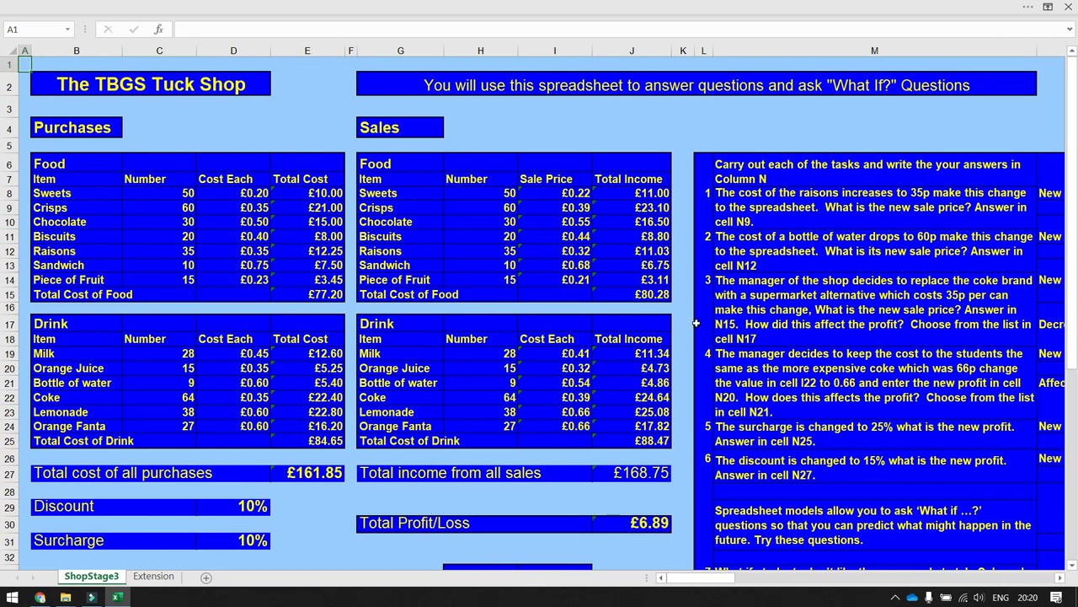
For task 4, set the cost each of Coke in cell D22 to 0.66
click(785, 308)
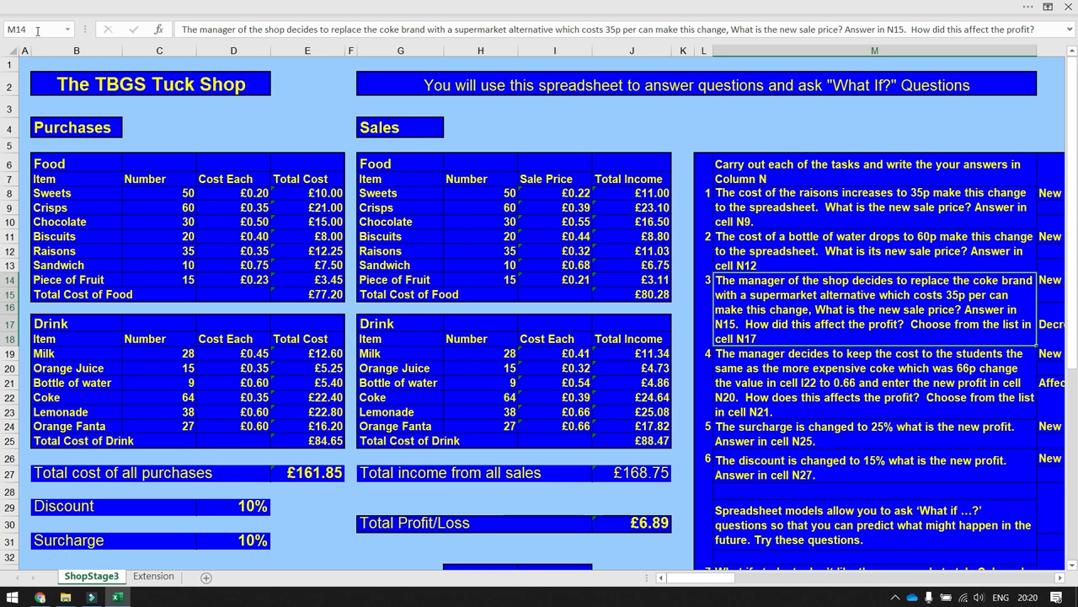
click(241, 397)
text(0.66)
key(ctrl+Return)
key(Down)
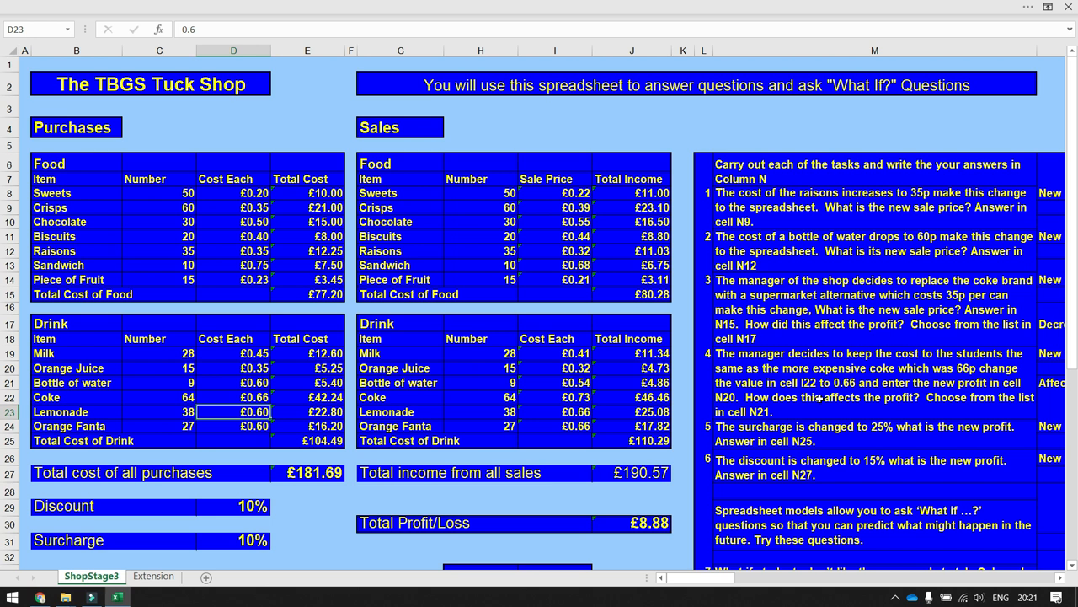
Record 8.88 as the task 4 new profit in cell N20 and choose Increases as the effect in cell N21
click(842, 379)
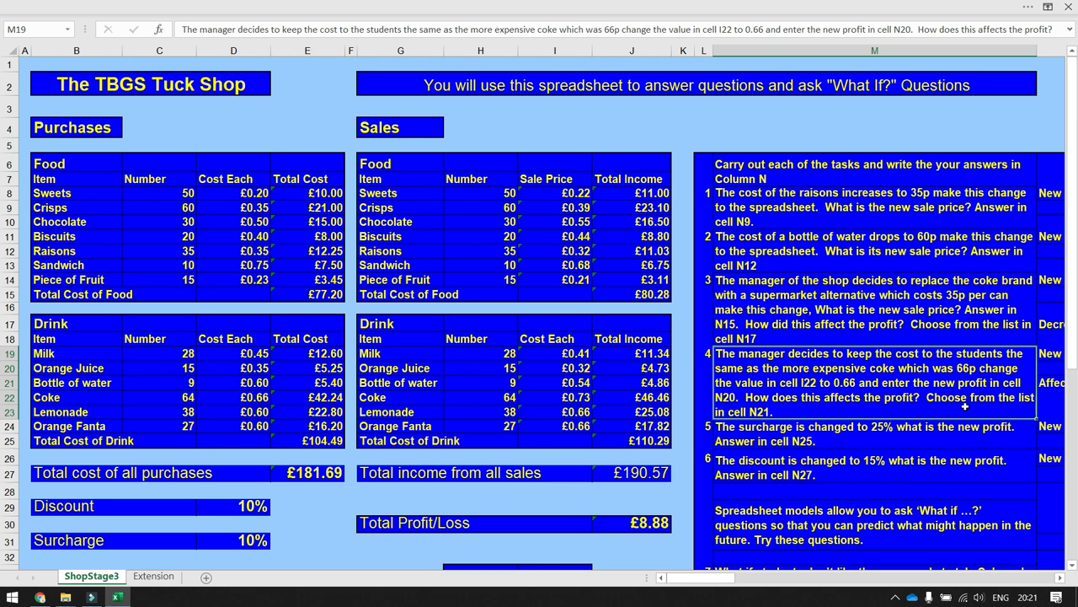
click(1048, 367)
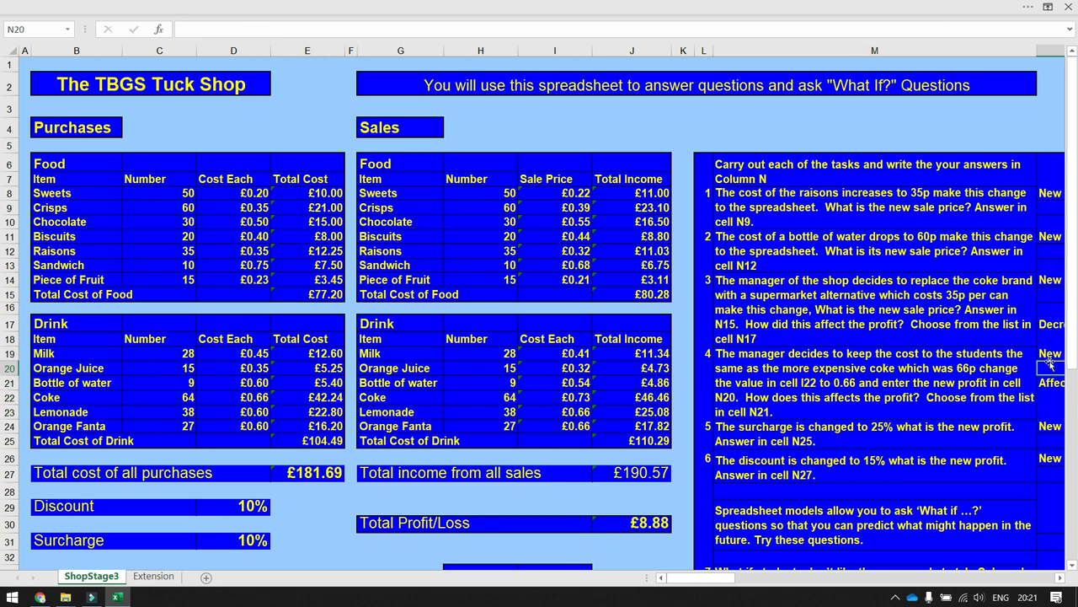
text(8.88)
key(Return)
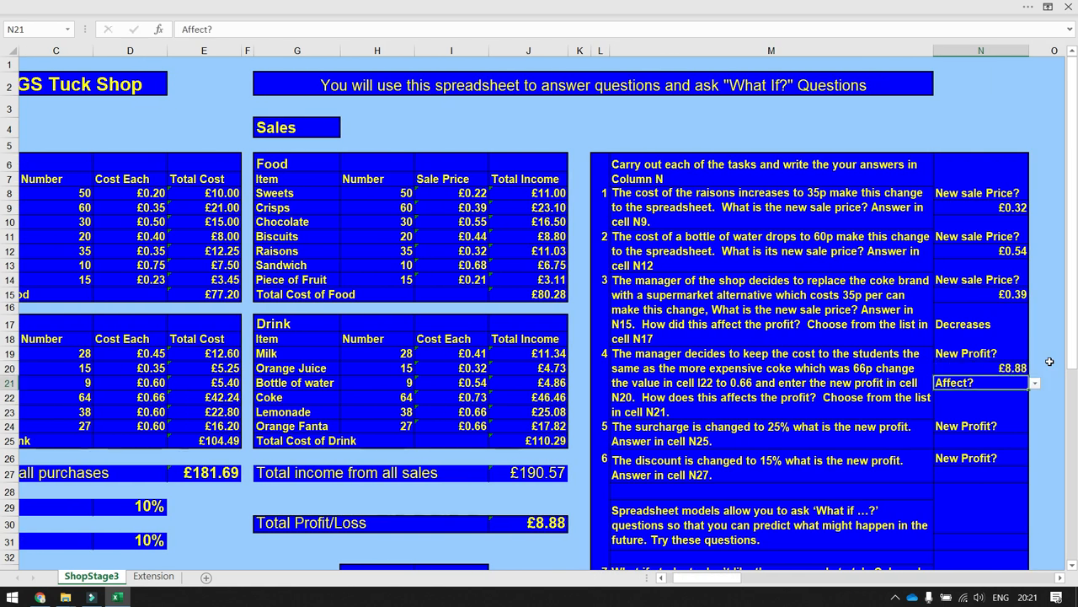
click(1036, 384)
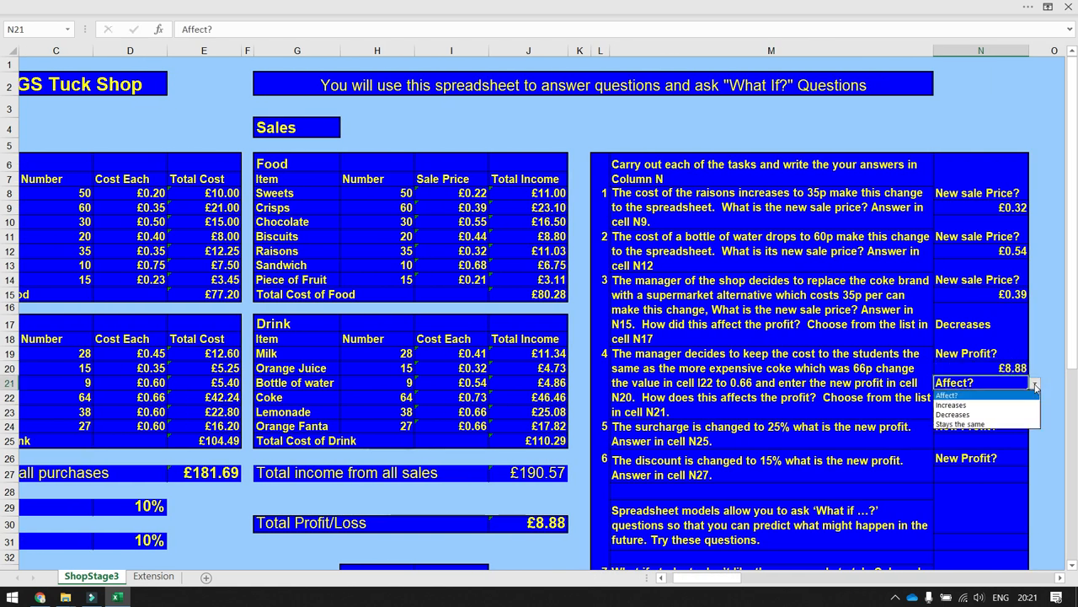
click(1002, 405)
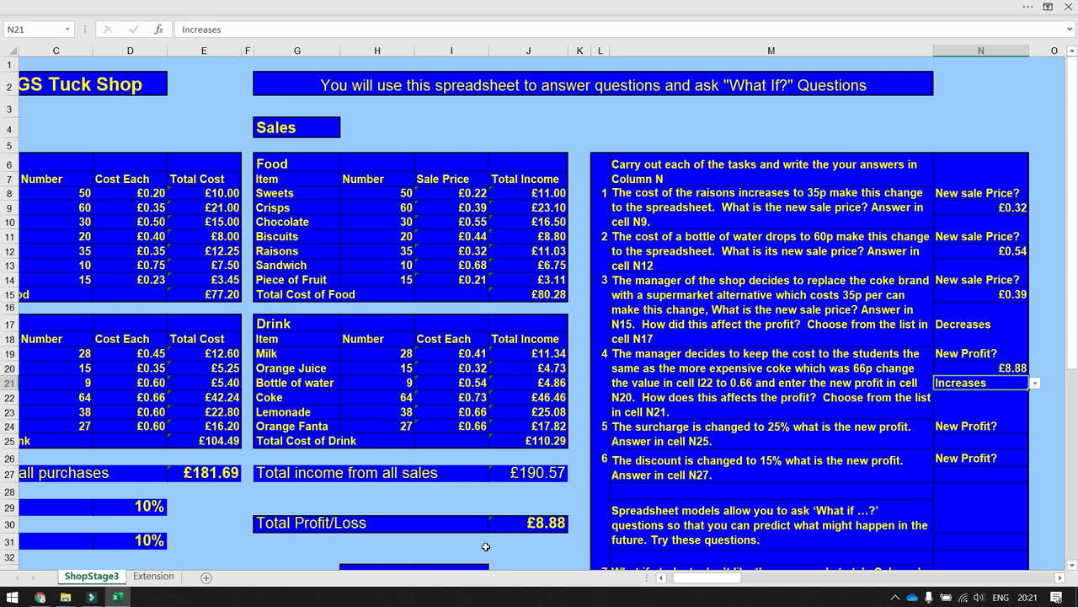
Update the score with Get Score after the task 4 answers and return to the top of the sheet
scroll(486, 547, down, 4)
click(428, 506)
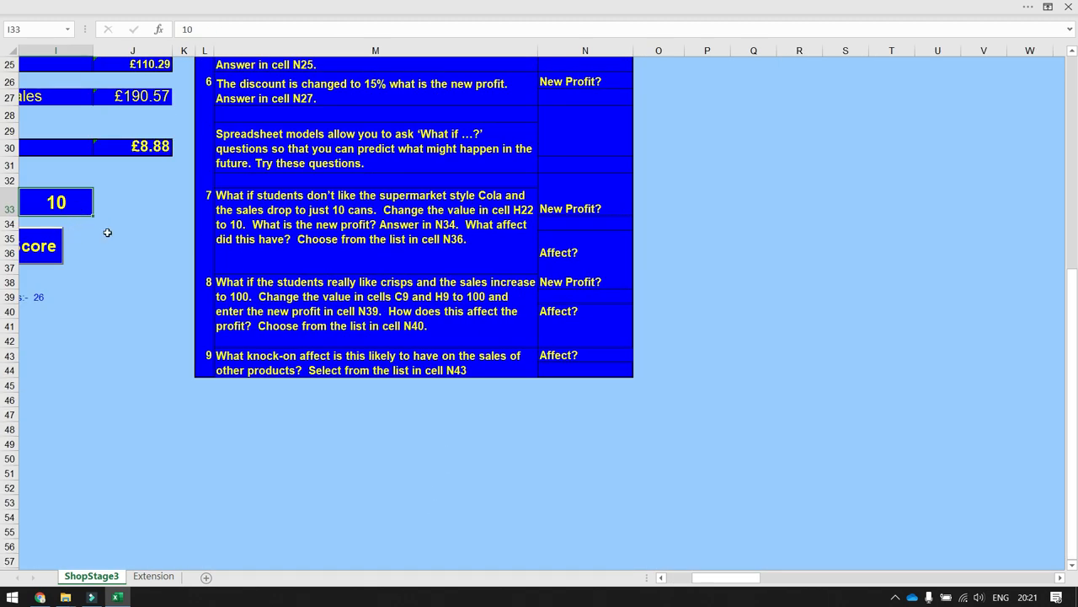
key(Left)
key(Left)
key(Up)
scroll(107, 233, up, 8)
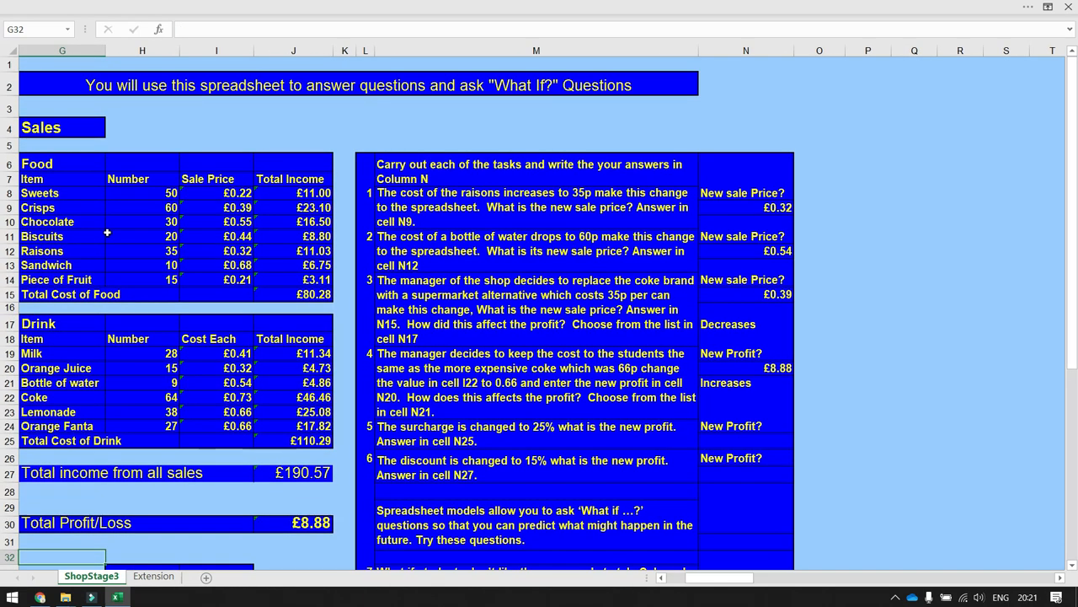
Read the task 4 and 5 instructions and locate the surcharge percentage in cell D31
click(489, 387)
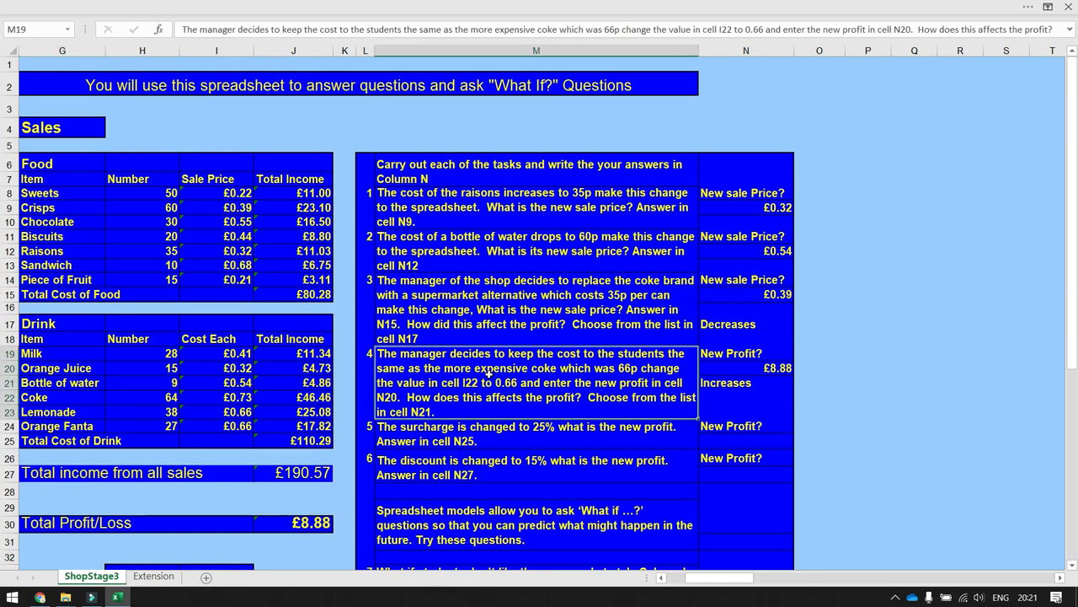
click(552, 430)
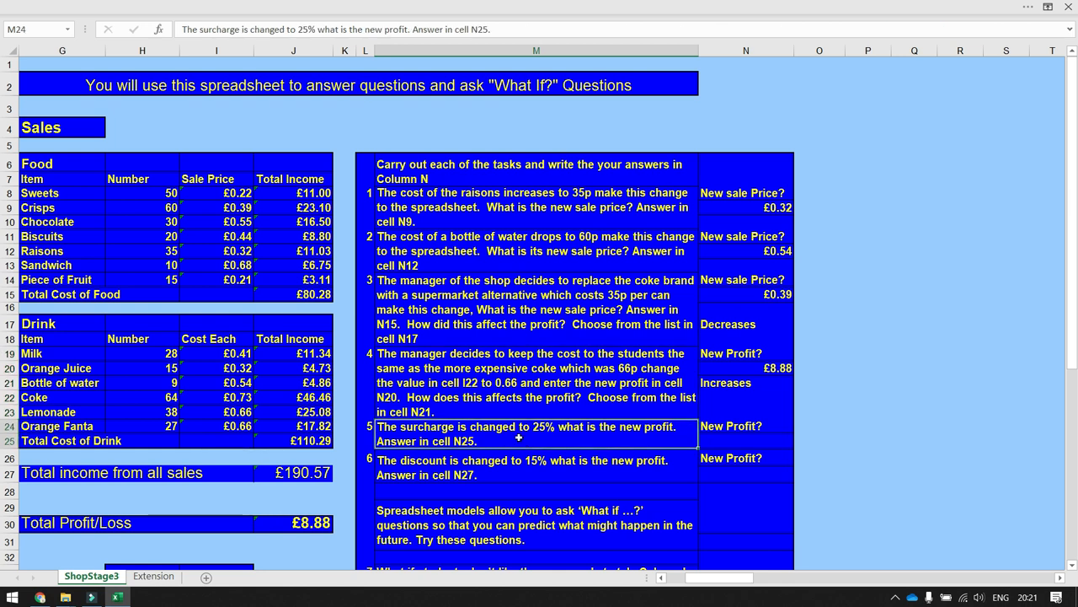
click(209, 503)
key(Left)
key(Left)
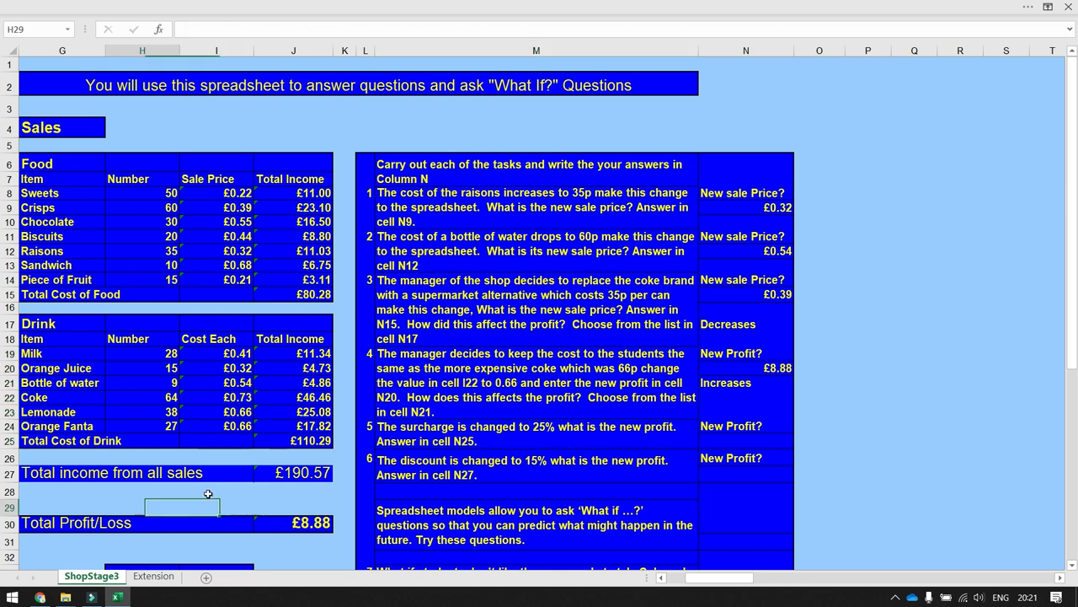
key(Home)
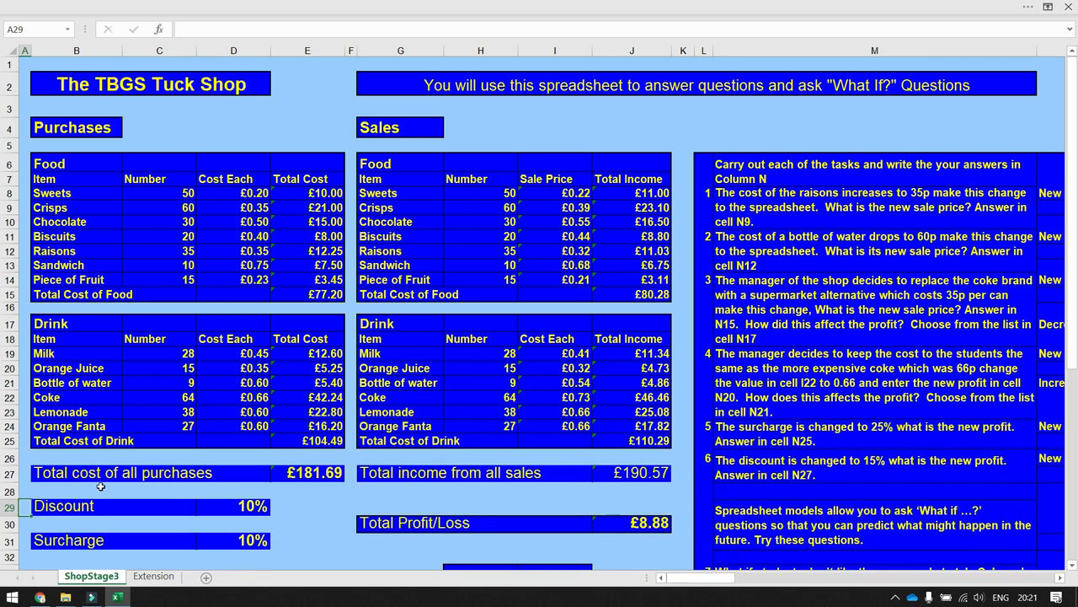
click(263, 544)
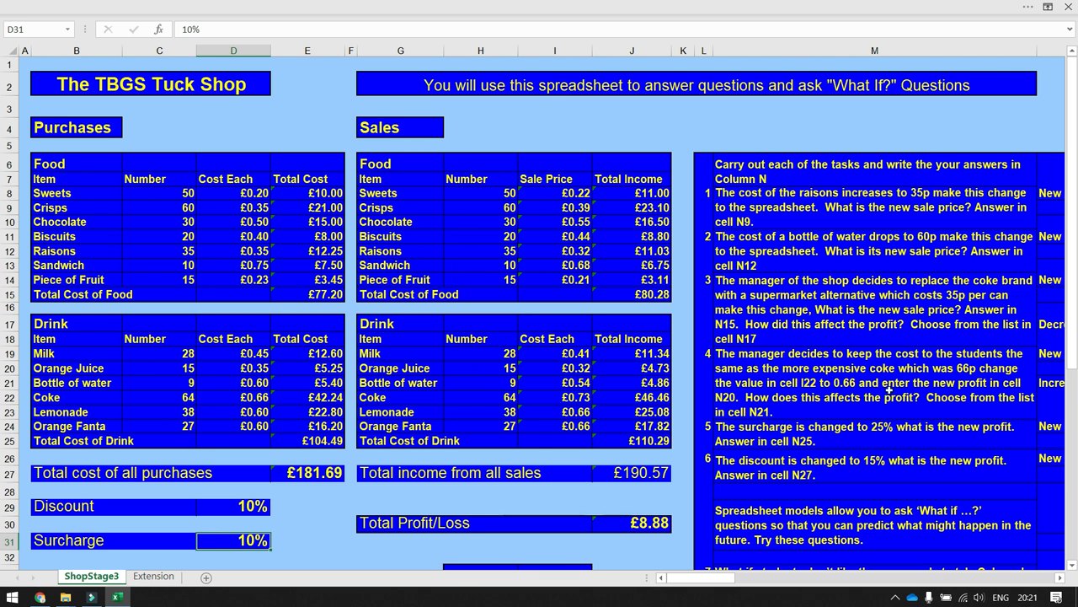
Review the task list in column M, including the what-if introduction and the questions below it
click(857, 440)
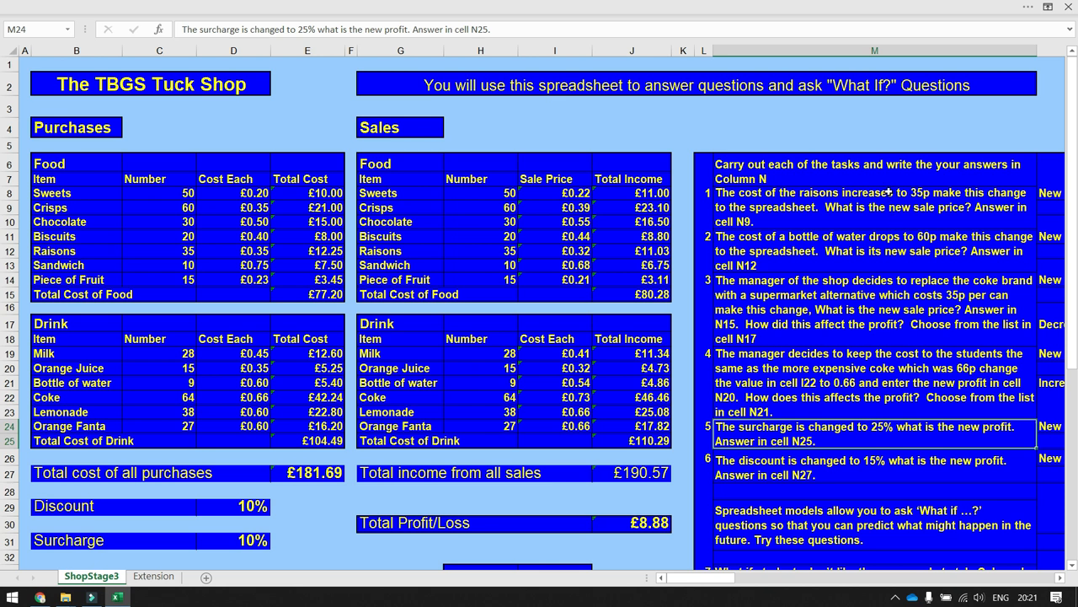
drag(885, 164, 886, 476)
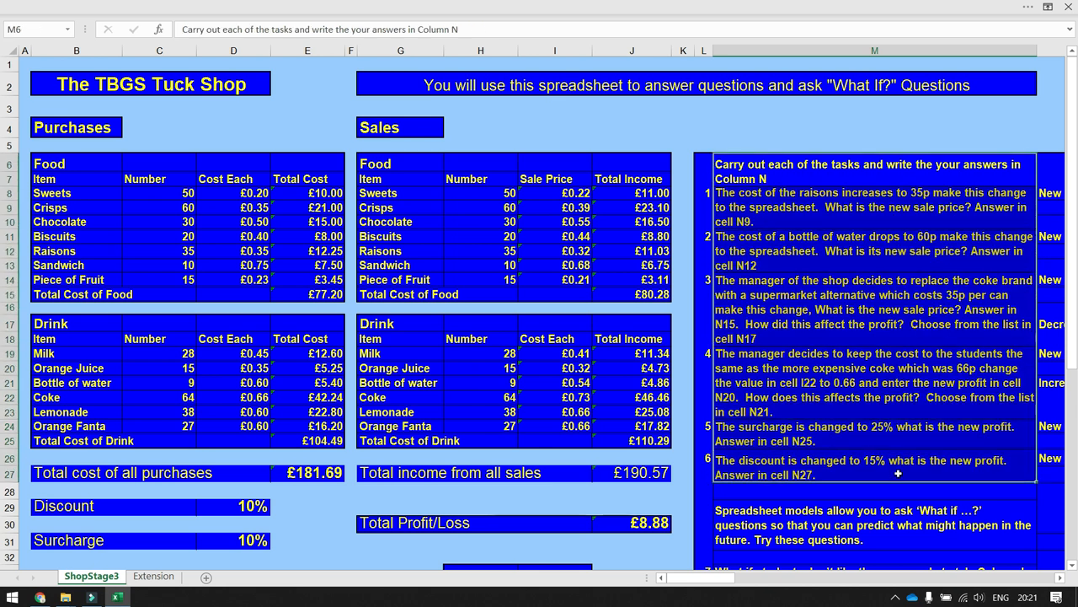
click(869, 538)
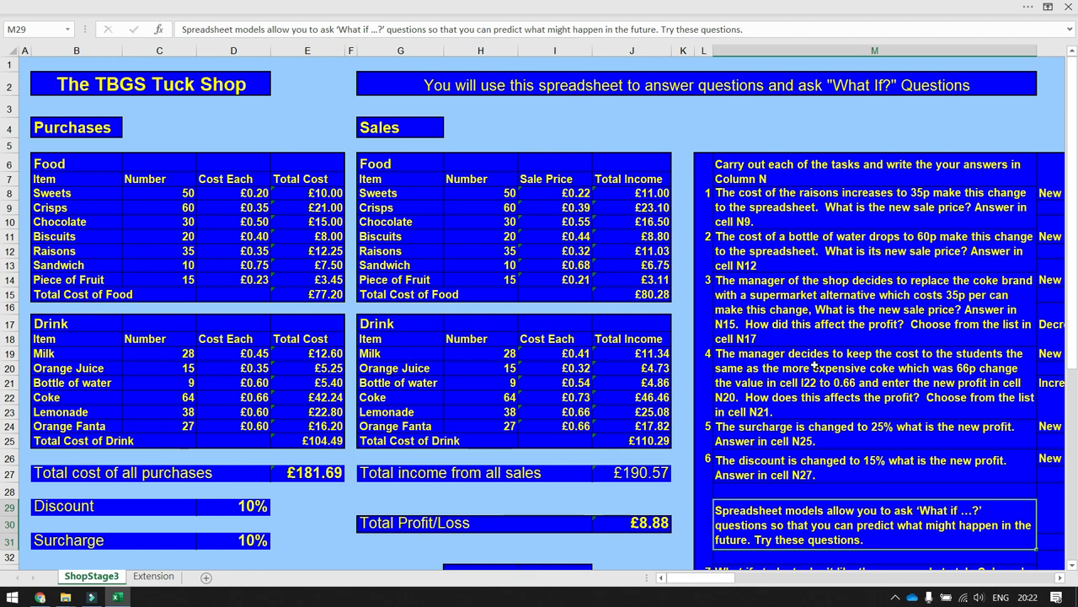
scroll(816, 364, down, 1)
scroll(817, 364, down, 2)
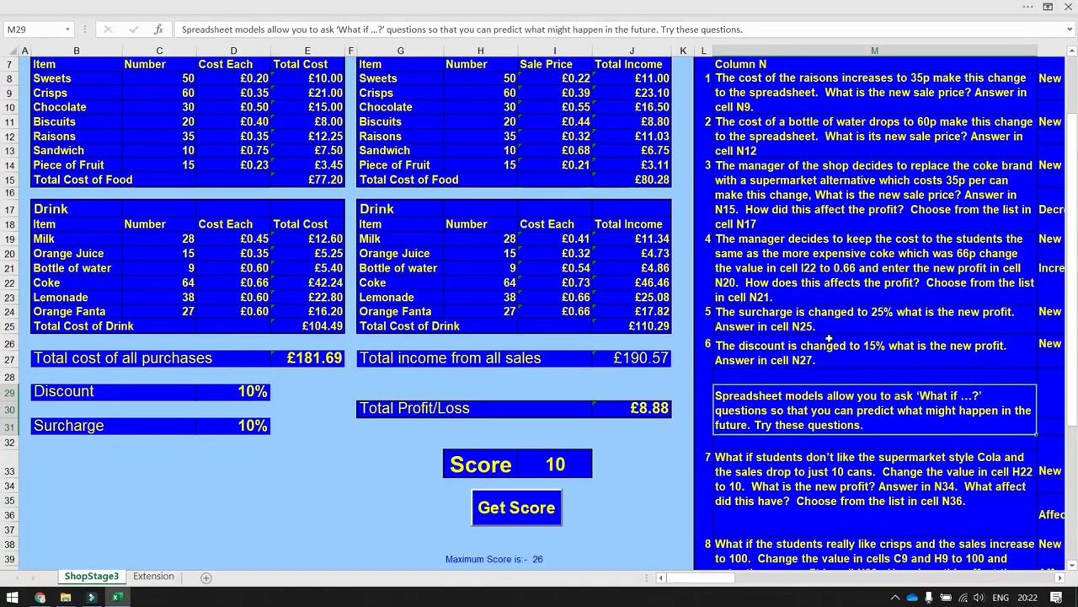
Read the task 7 instructions in column M and locate the Coke sales quantity in cell H22
scroll(838, 240, down, 2)
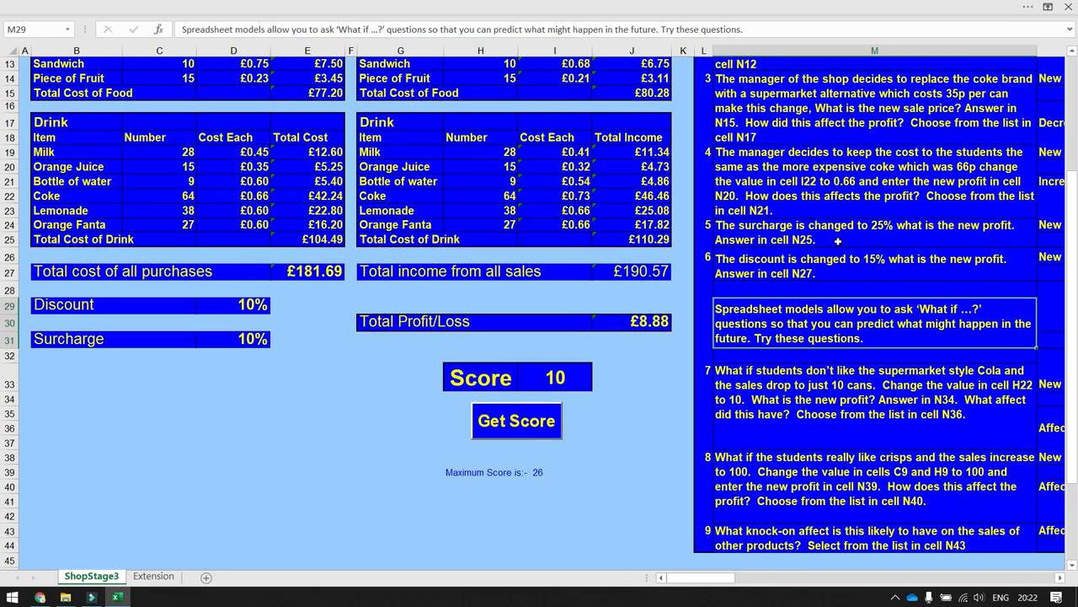
scroll(844, 285, down, 1)
drag(937, 179, 939, 486)
click(844, 190)
click(849, 217)
click(846, 280)
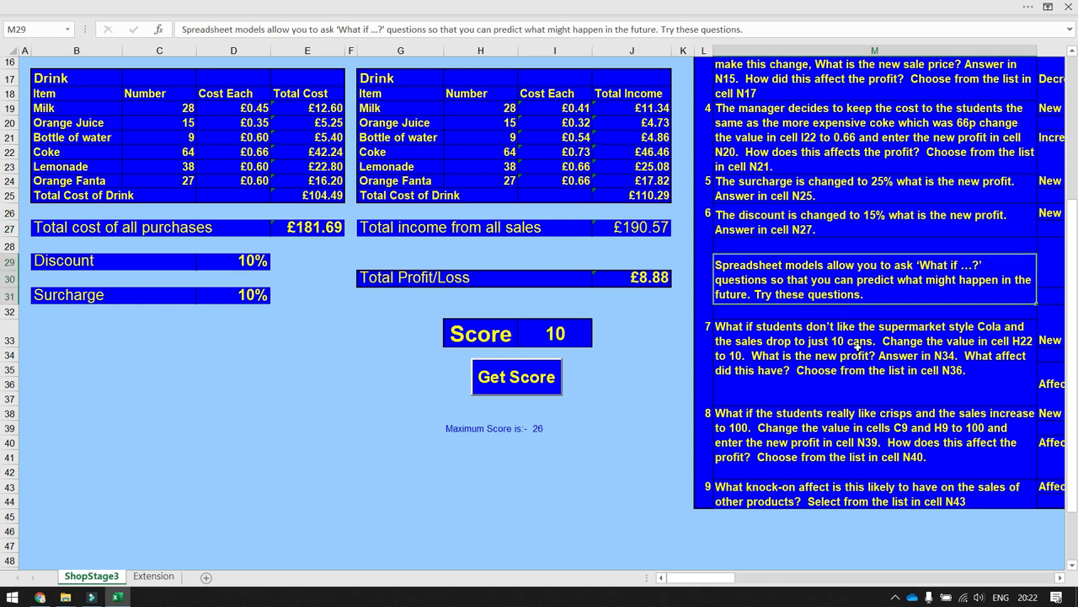
click(746, 346)
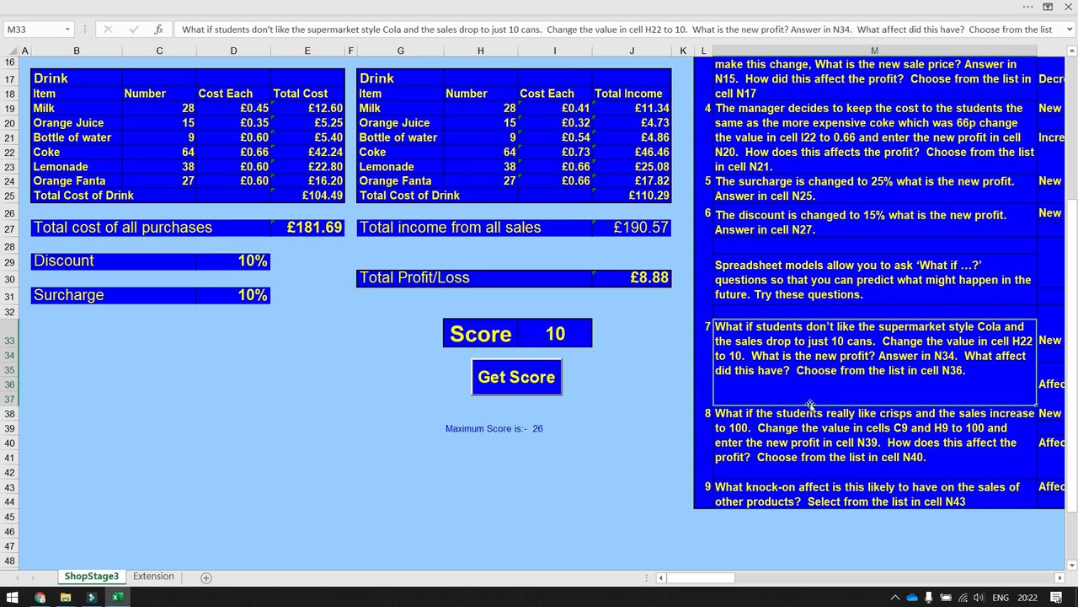
click(377, 151)
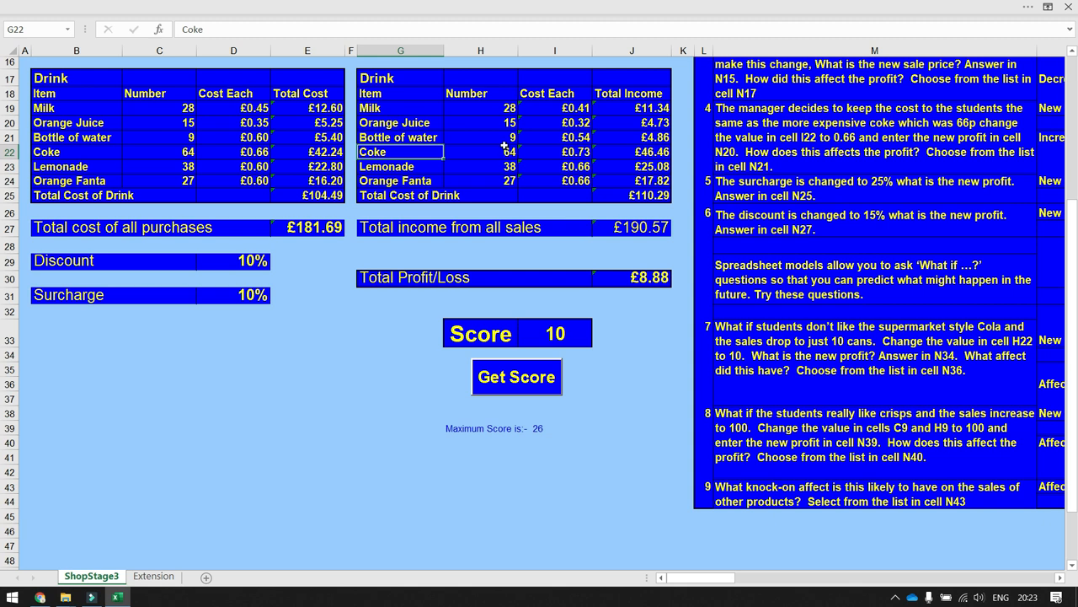
click(487, 150)
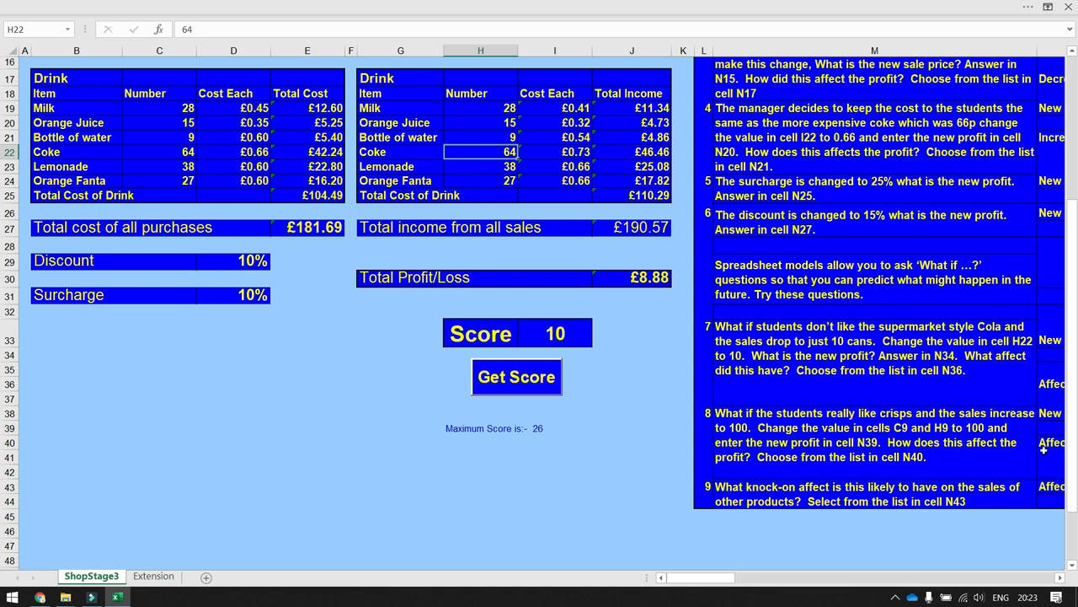
Review the remaining what-if questions down to task 9 in cell M43, about the knock-on effect on other products' sales
click(873, 310)
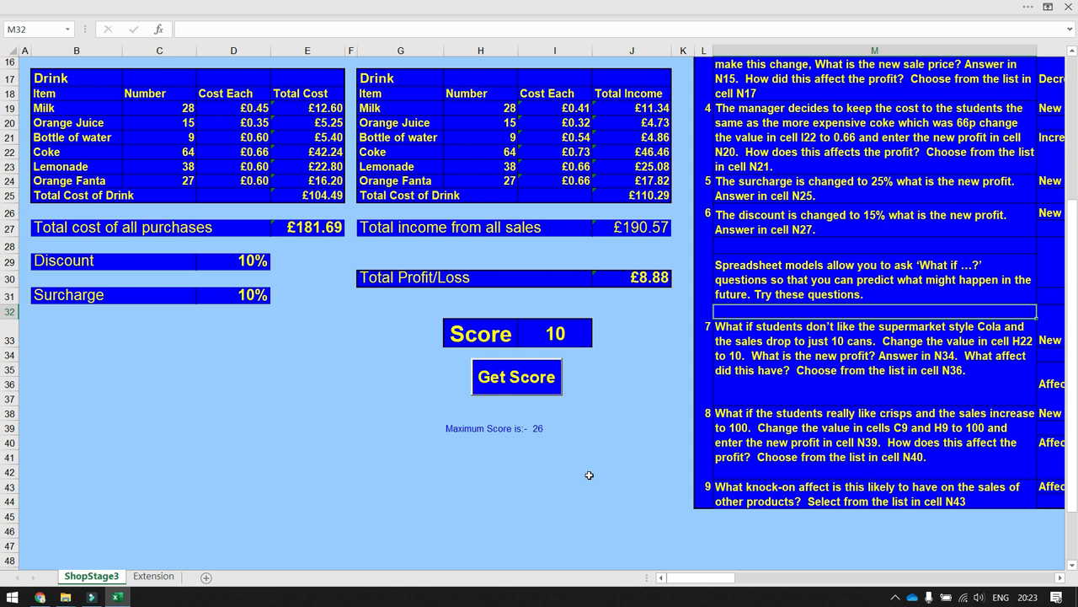
click(942, 500)
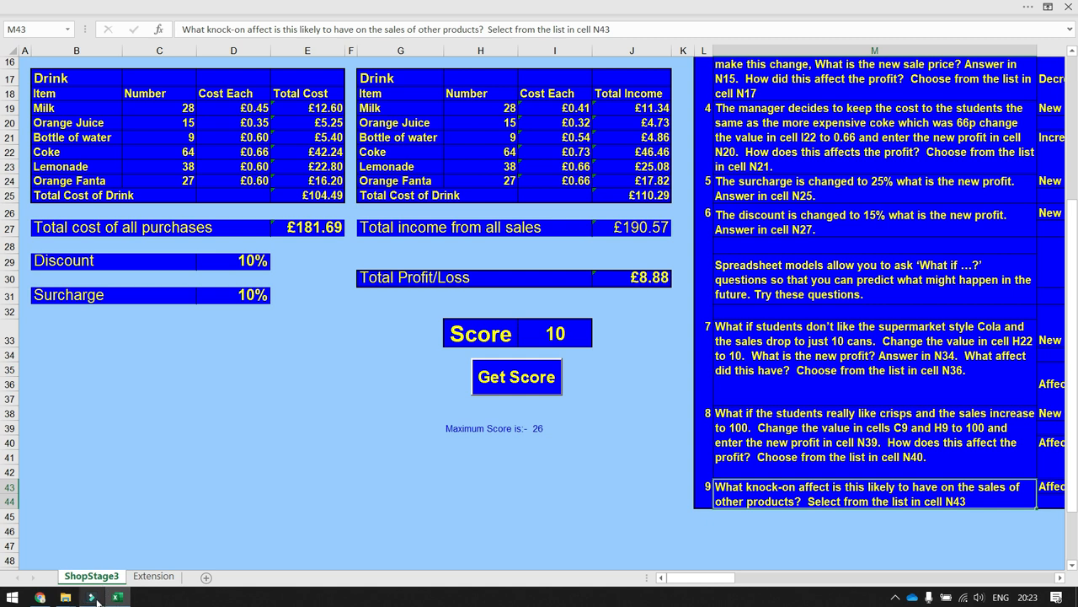
mouse_move(97, 600)
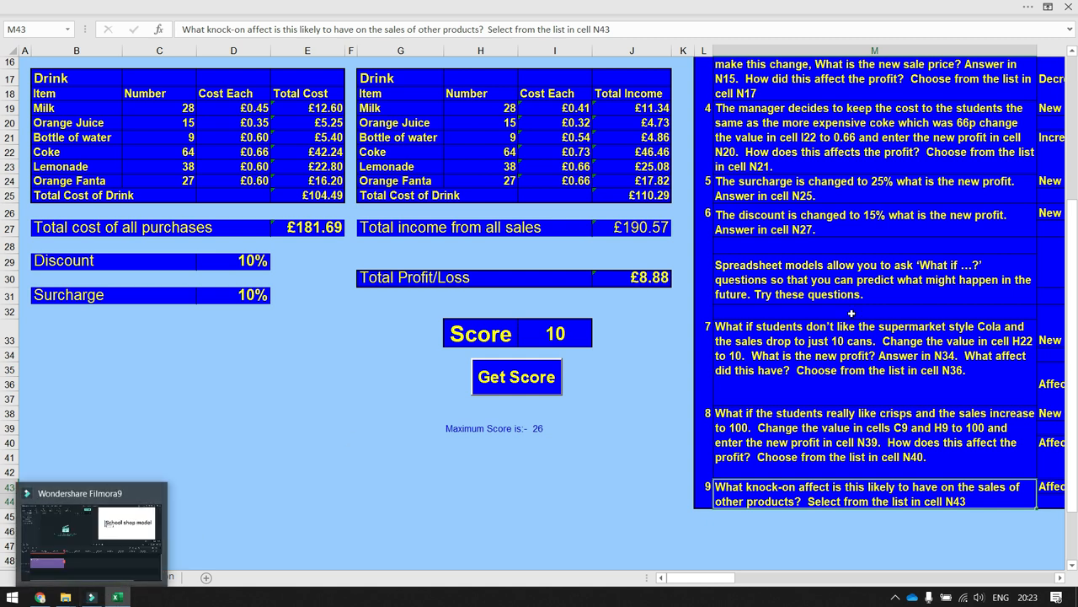
click(920, 188)
click(789, 489)
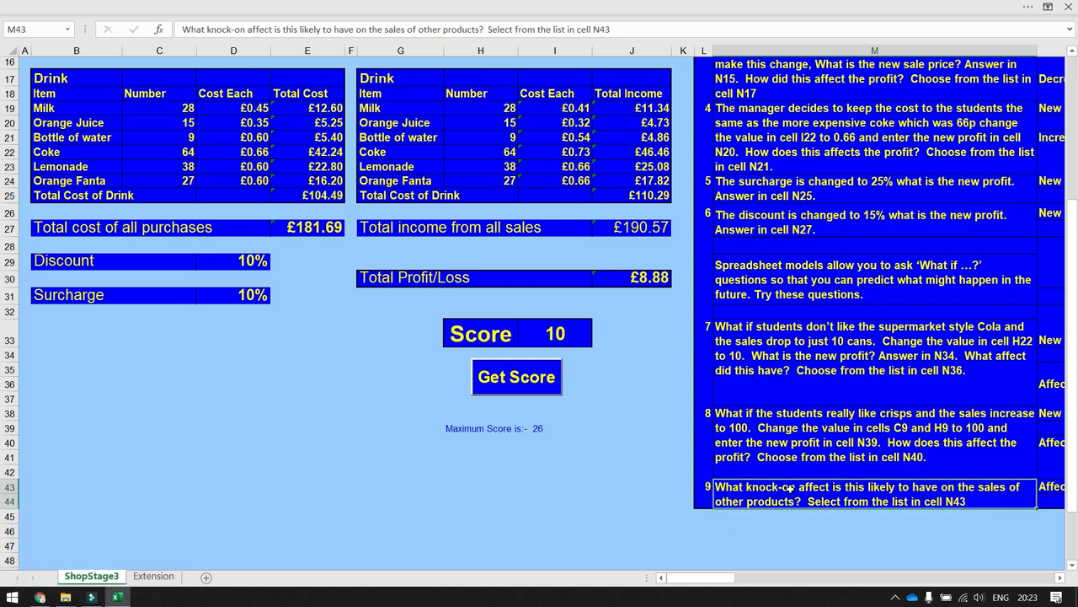
mouse_move(97, 598)
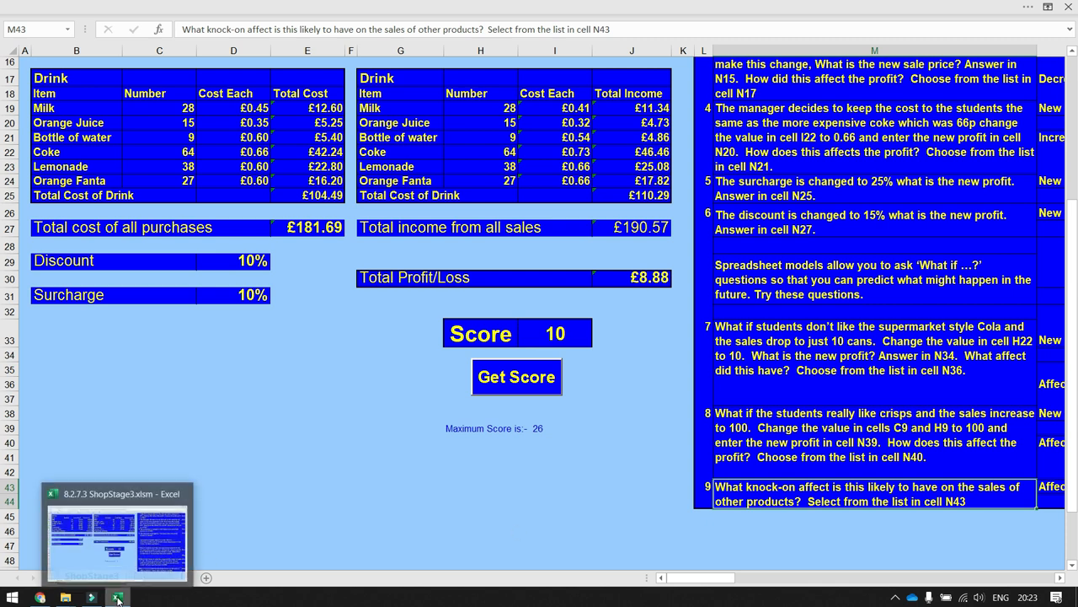